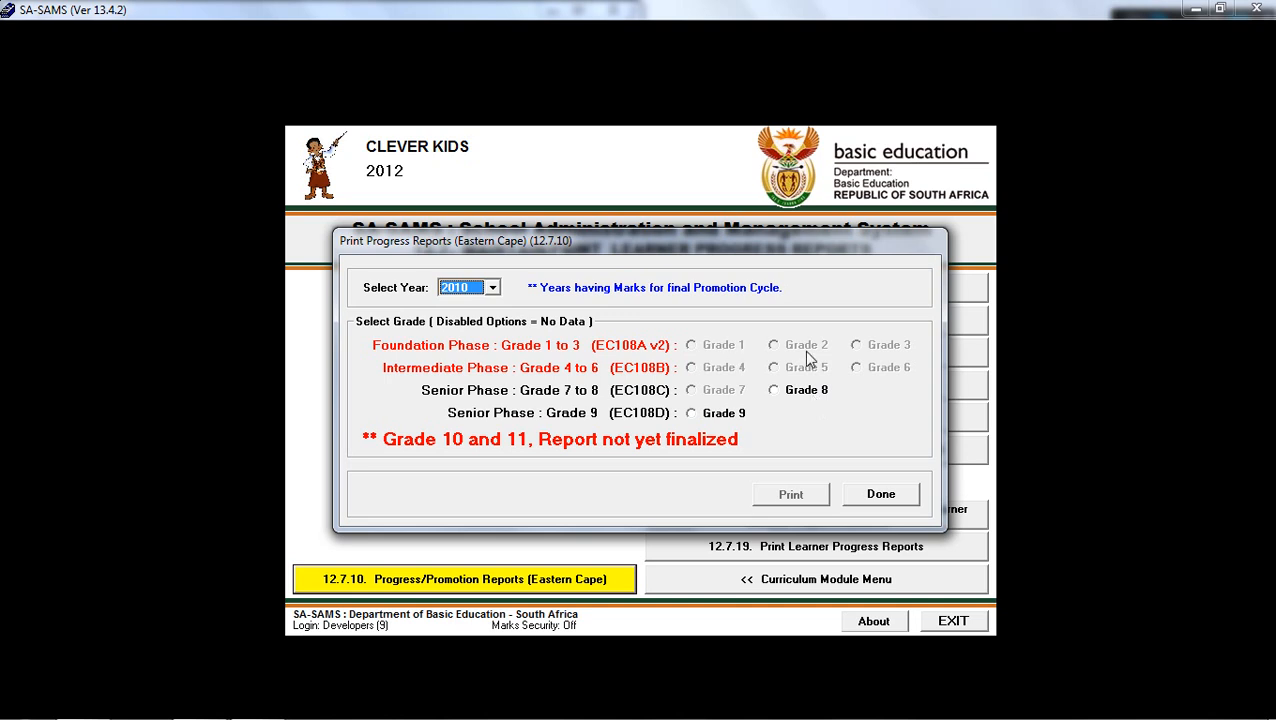
Select Grade 8 for the 2010 Eastern Cape progress reports and leave the dialog without printing.
click(776, 391)
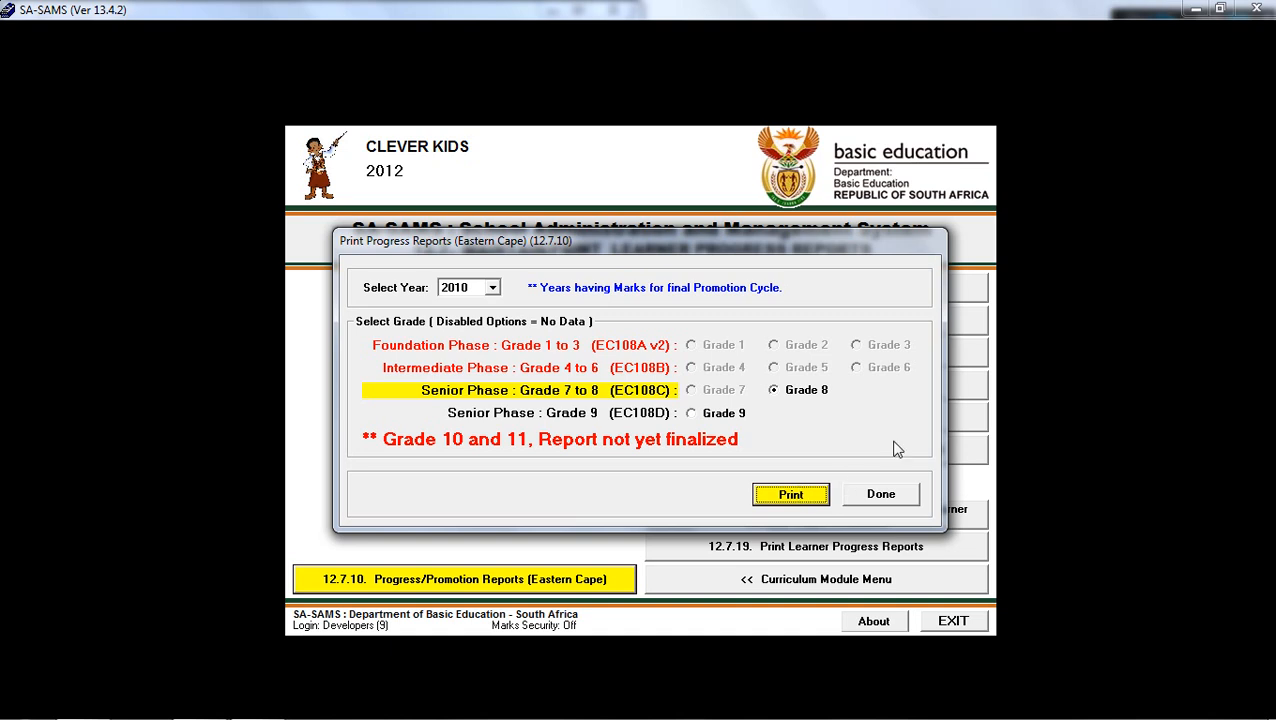
click(882, 494)
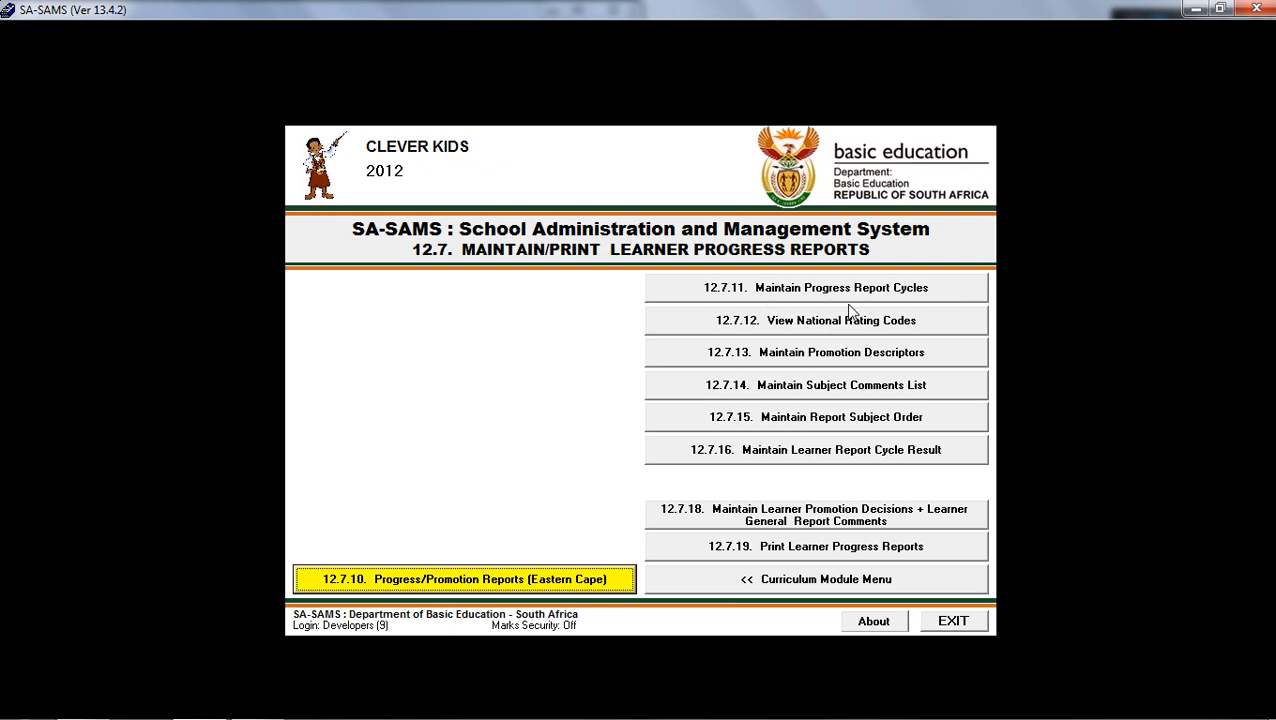
Review the 2012 progress evaluation cycles, including the learner phase filter options, and show all cycles.
click(928, 291)
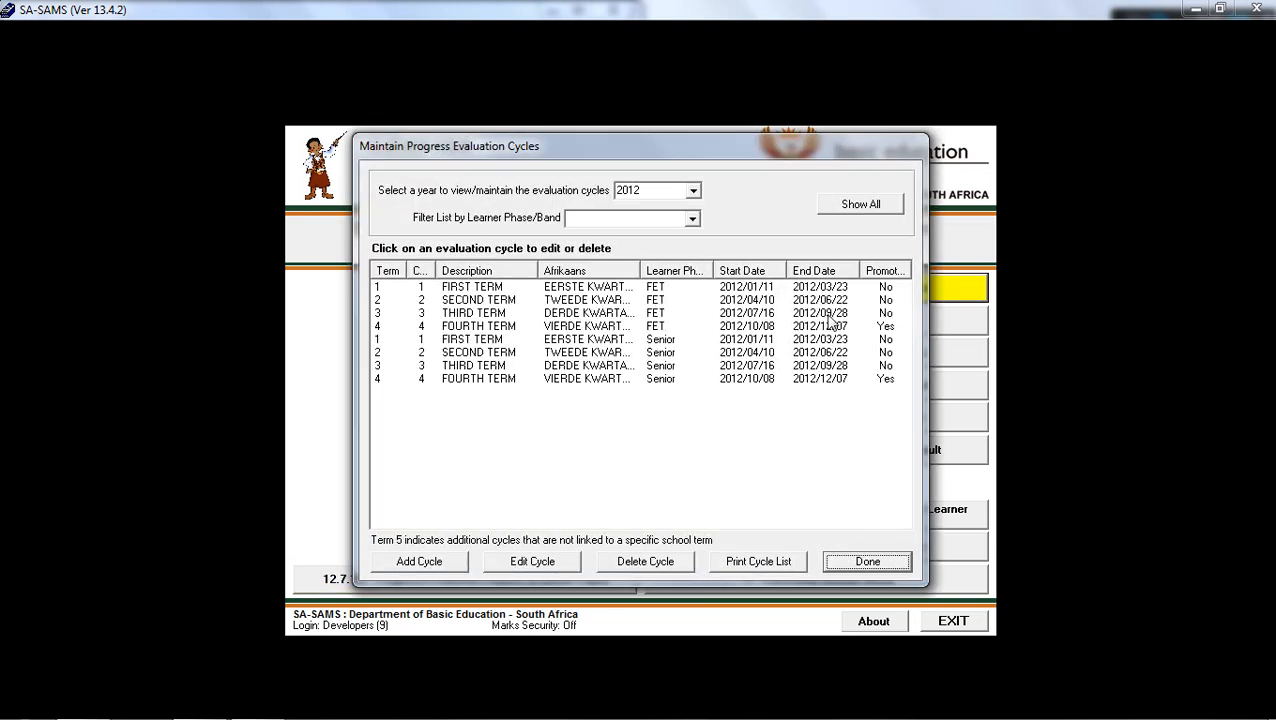
click(694, 192)
click(690, 219)
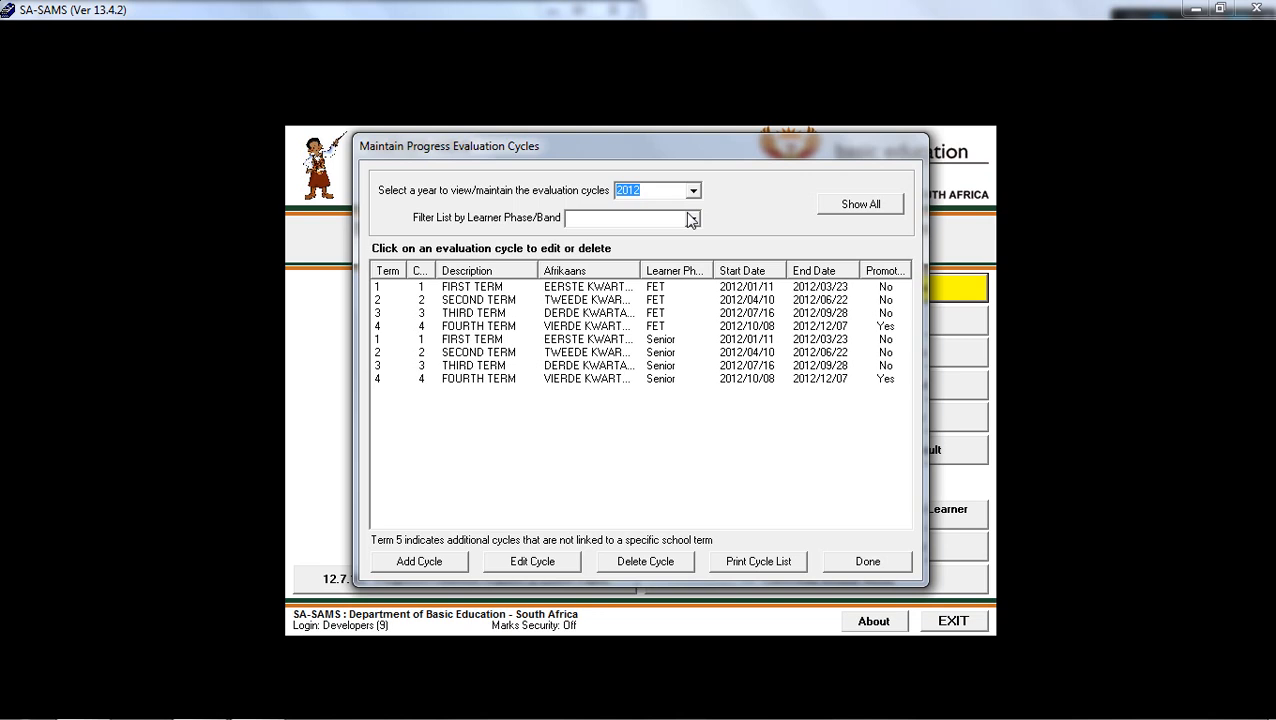
click(692, 219)
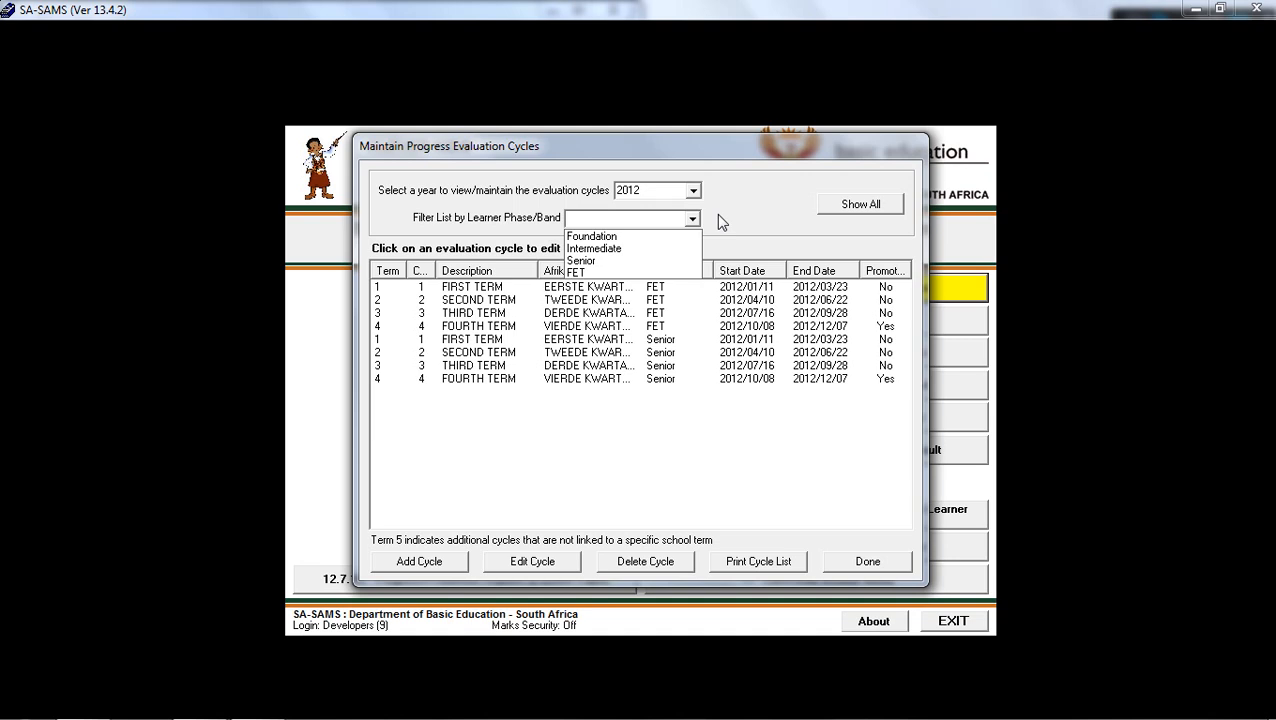
click(716, 218)
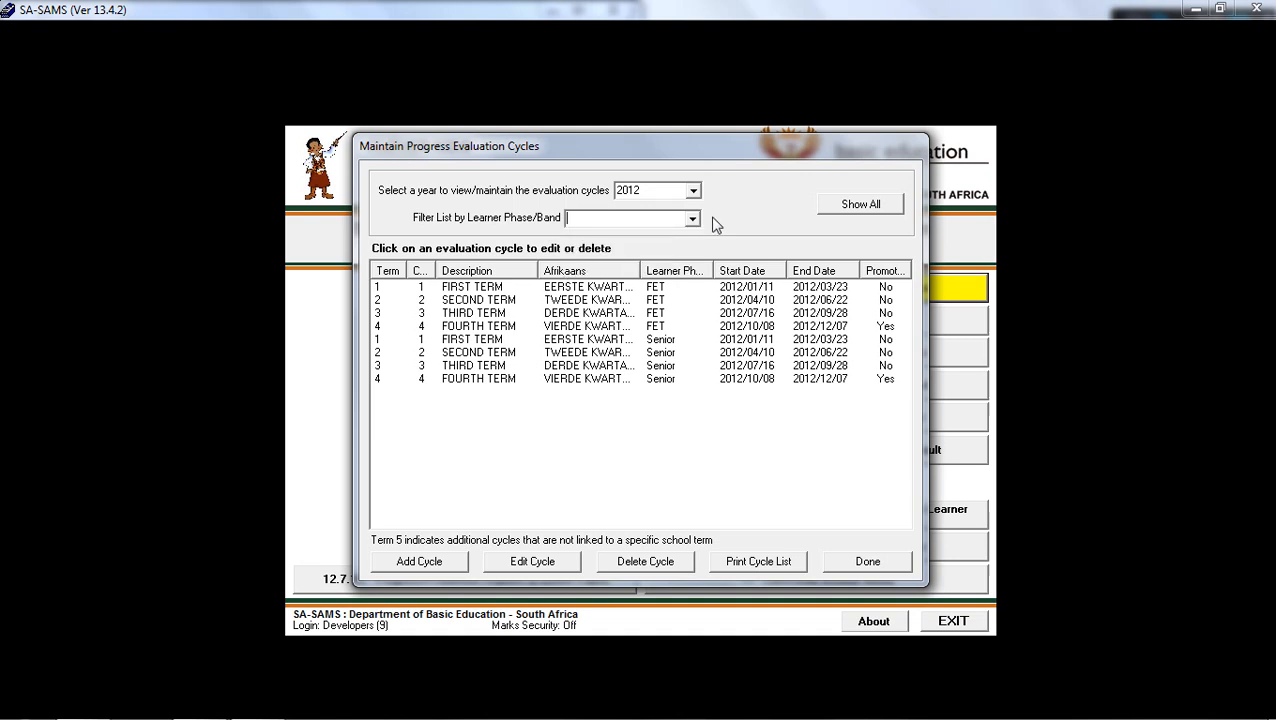
click(620, 303)
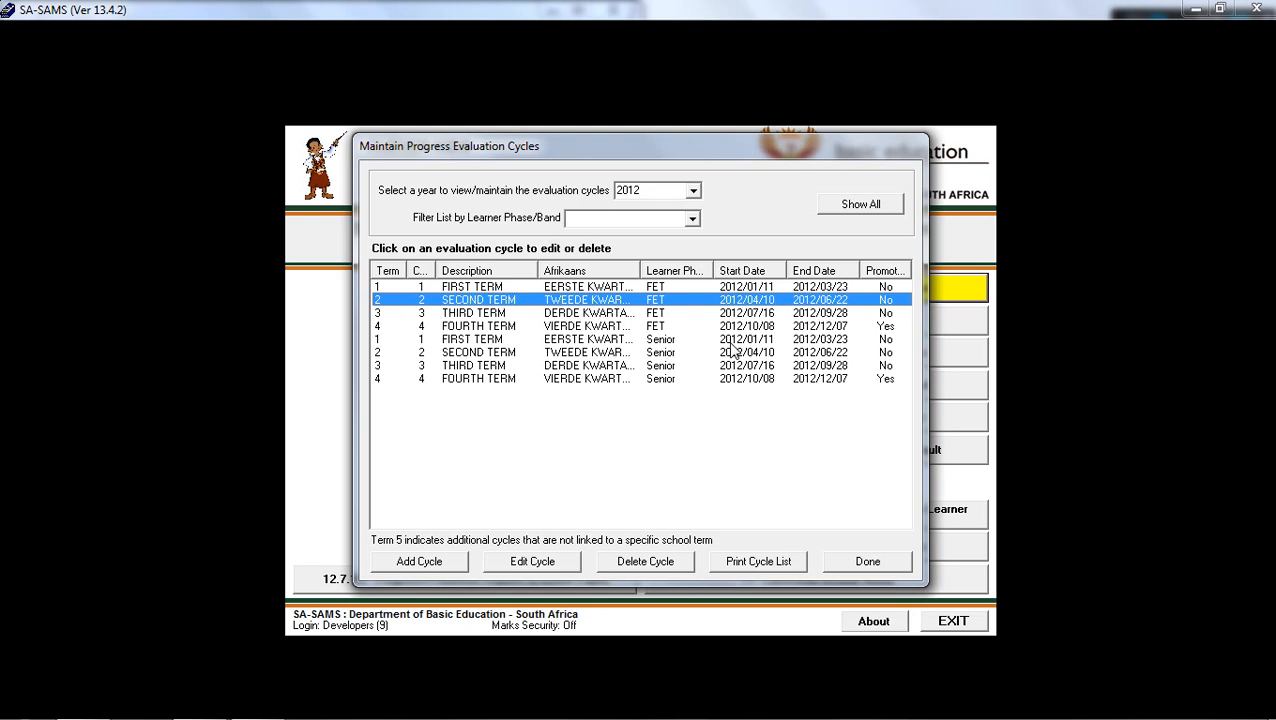
click(860, 205)
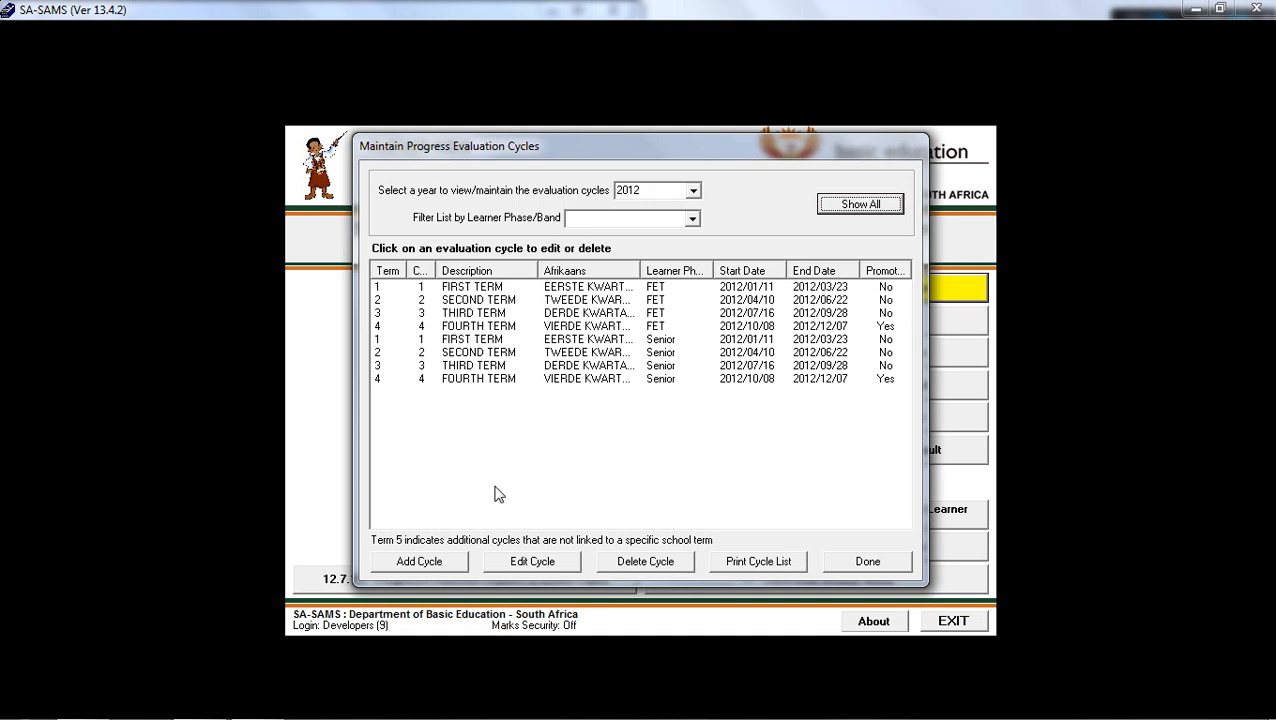
Examine the form for adding an evaluation cycle and leave cycle maintenance without saving a new one.
click(458, 569)
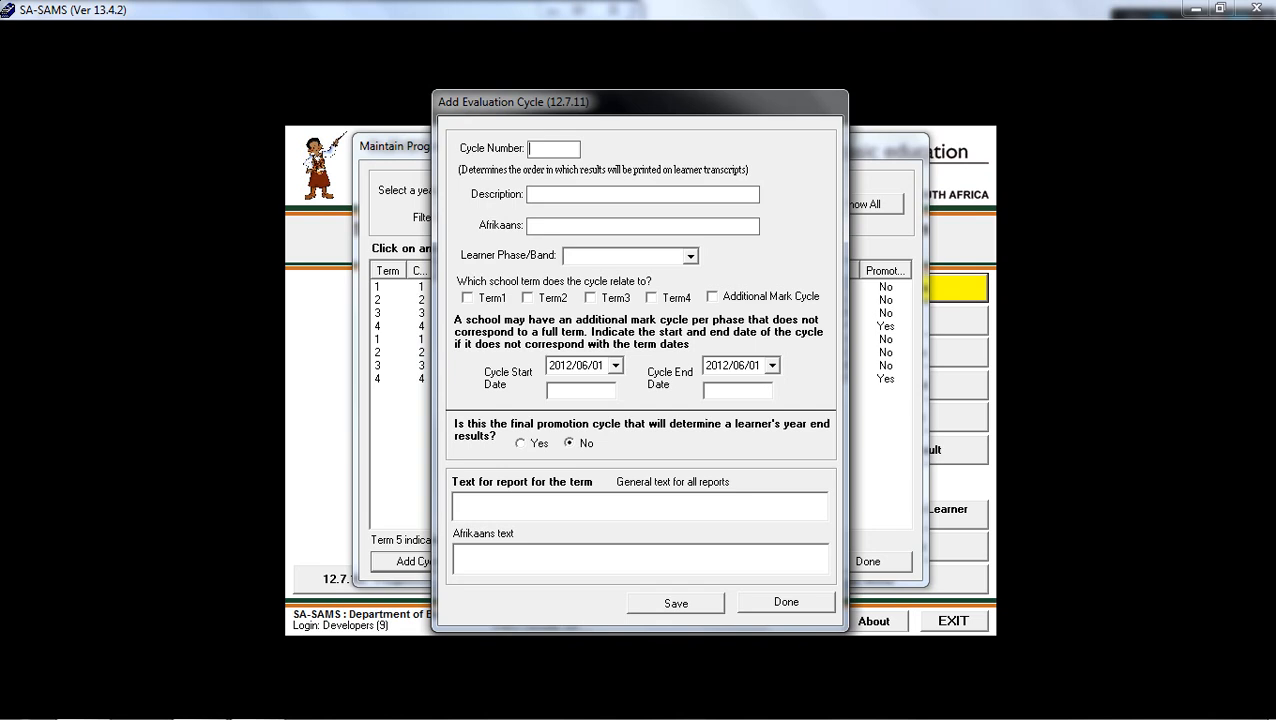
click(560, 195)
click(560, 226)
click(765, 608)
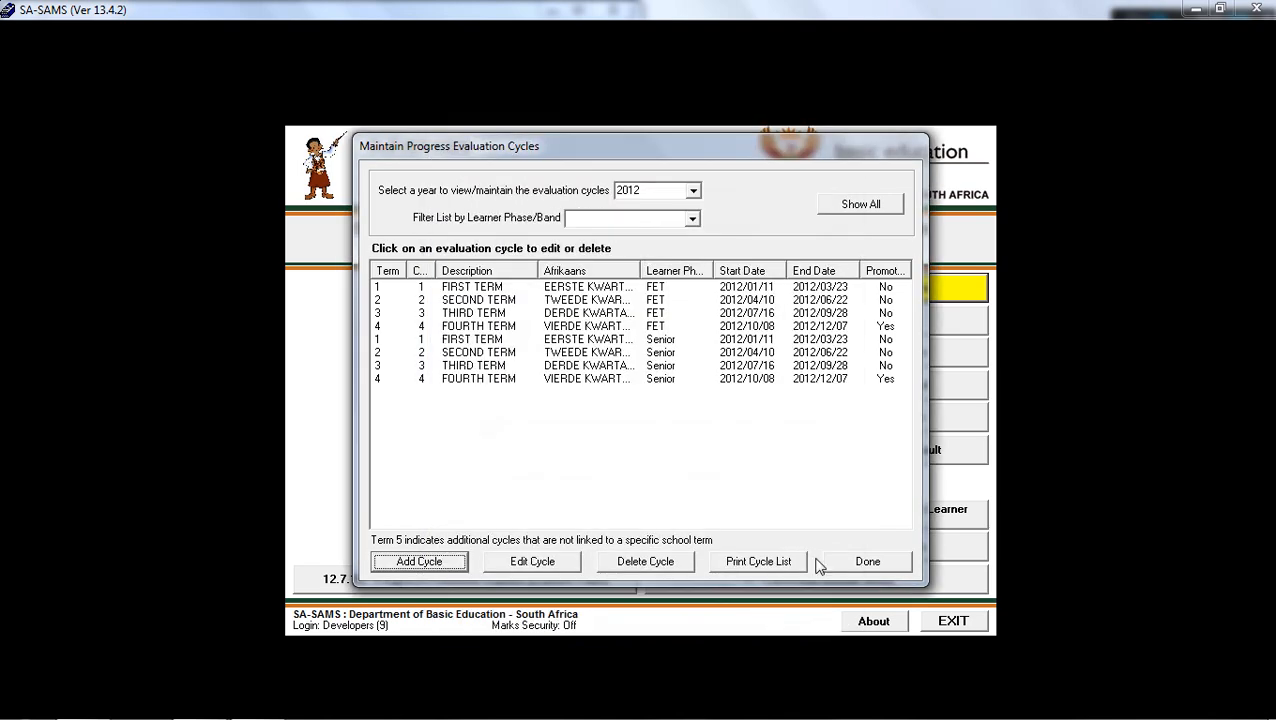
click(855, 568)
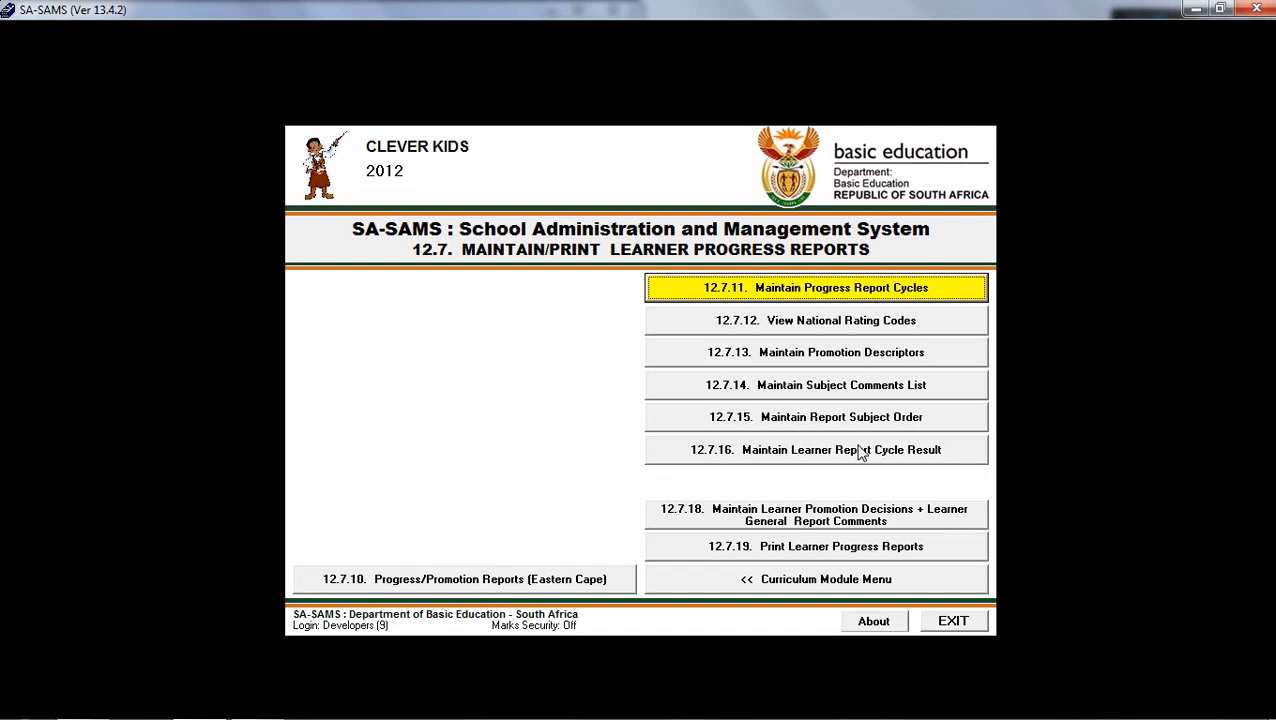
View the national rating codes for Grade 10 and check the available grade filter and version choices.
click(941, 321)
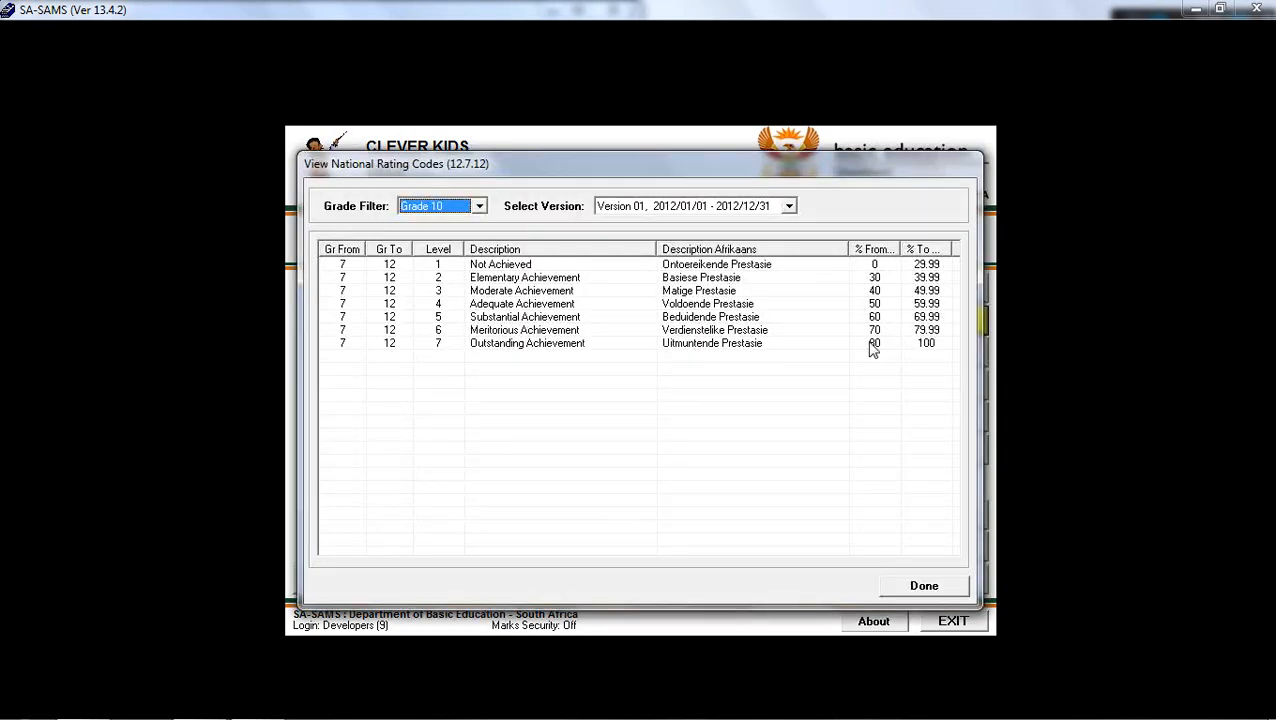
click(480, 210)
click(789, 206)
click(789, 206)
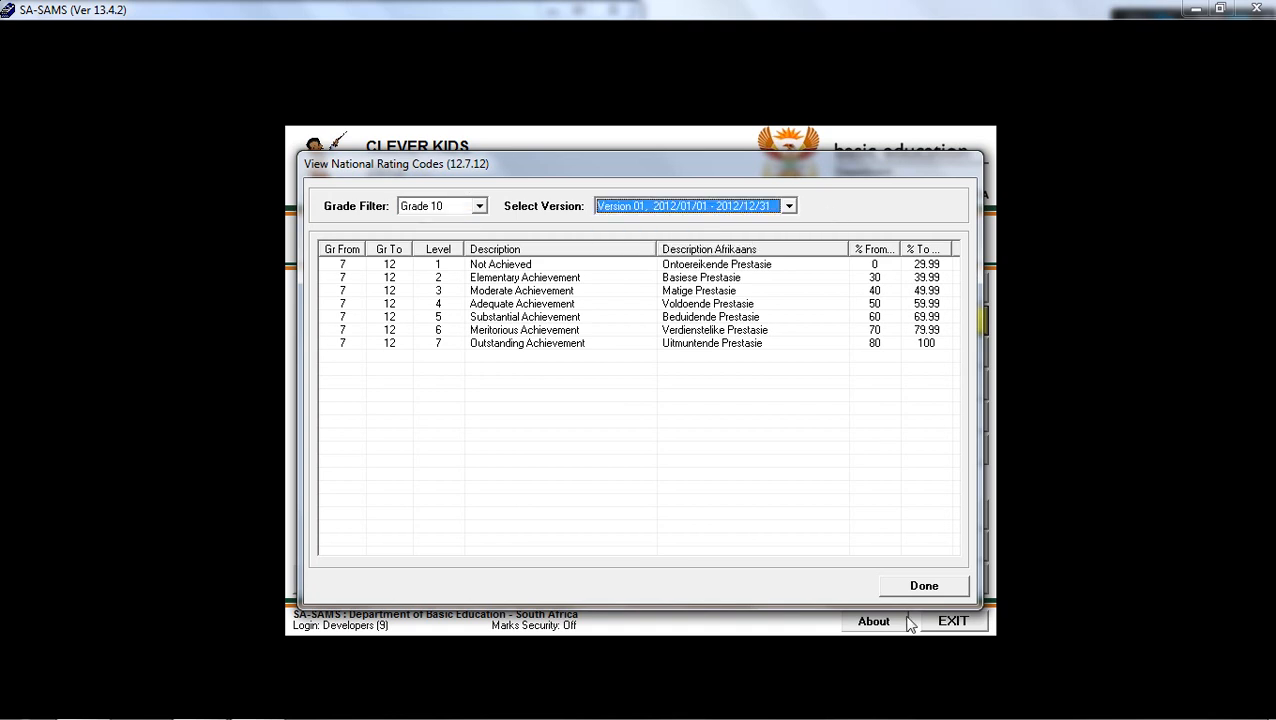
click(930, 587)
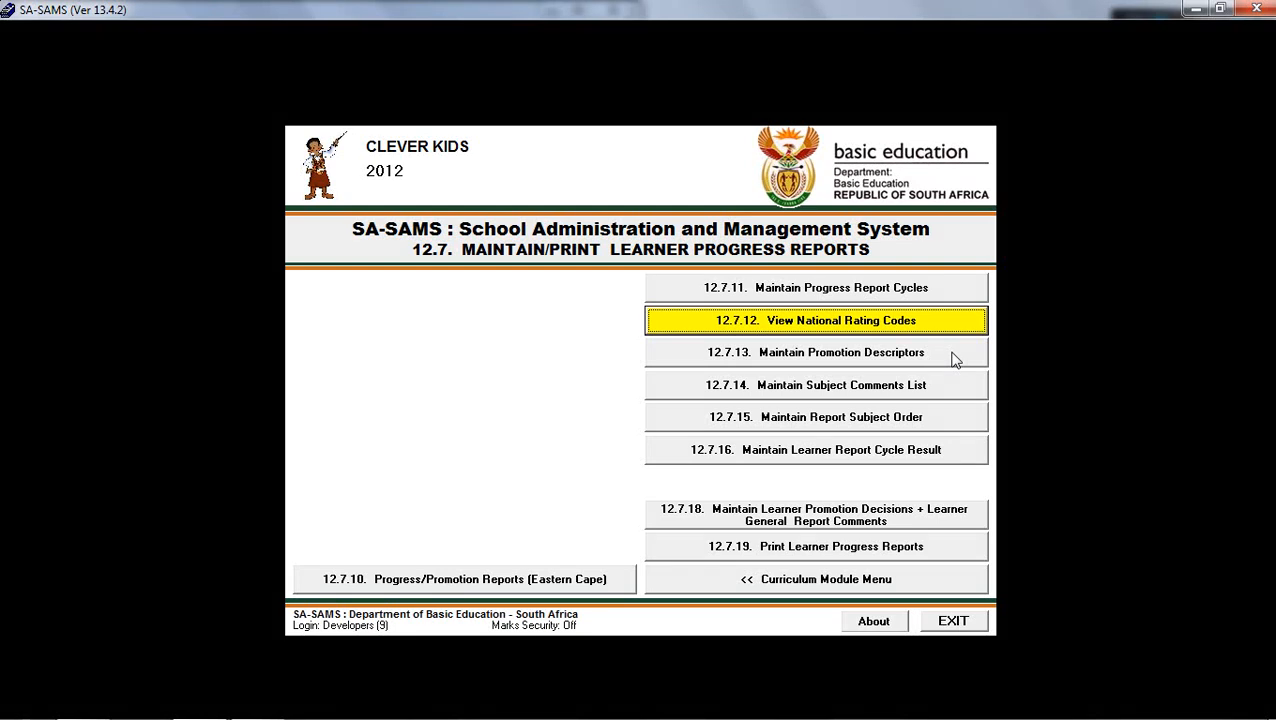
Examine the Promoted and Not Promoted decision labels and the blank entry for a new label, leaving without saving.
click(951, 358)
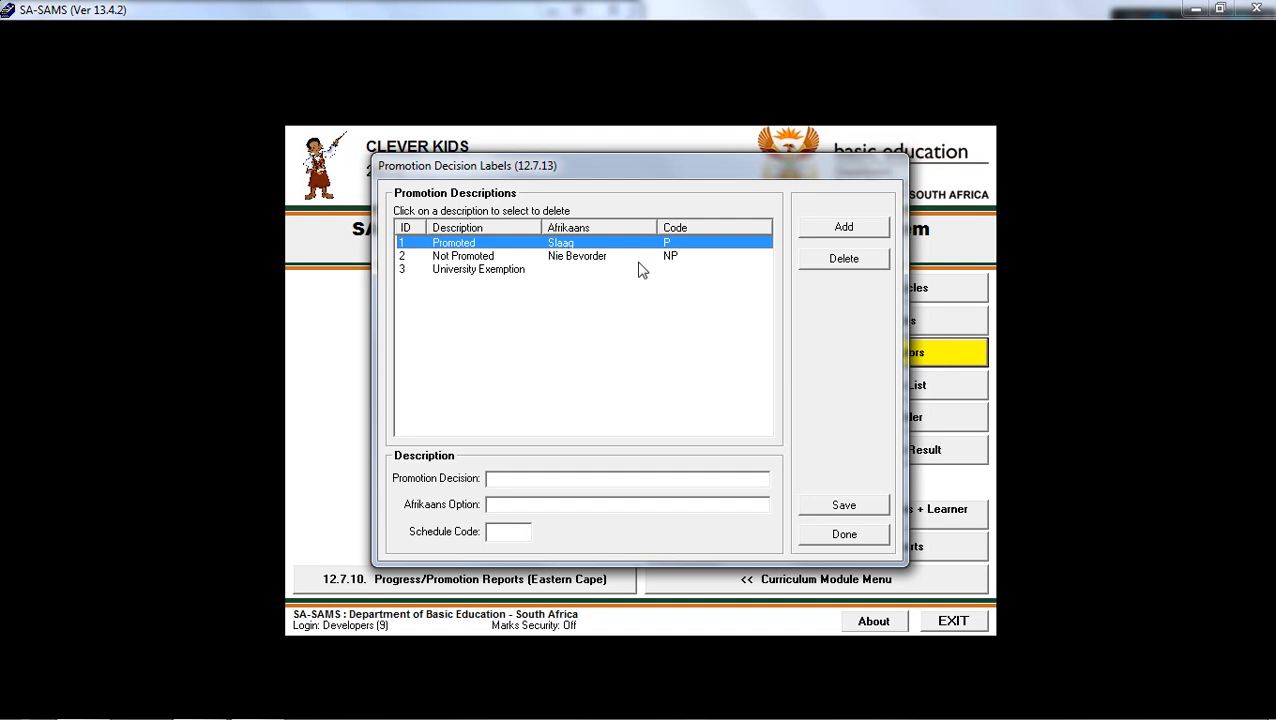
click(465, 258)
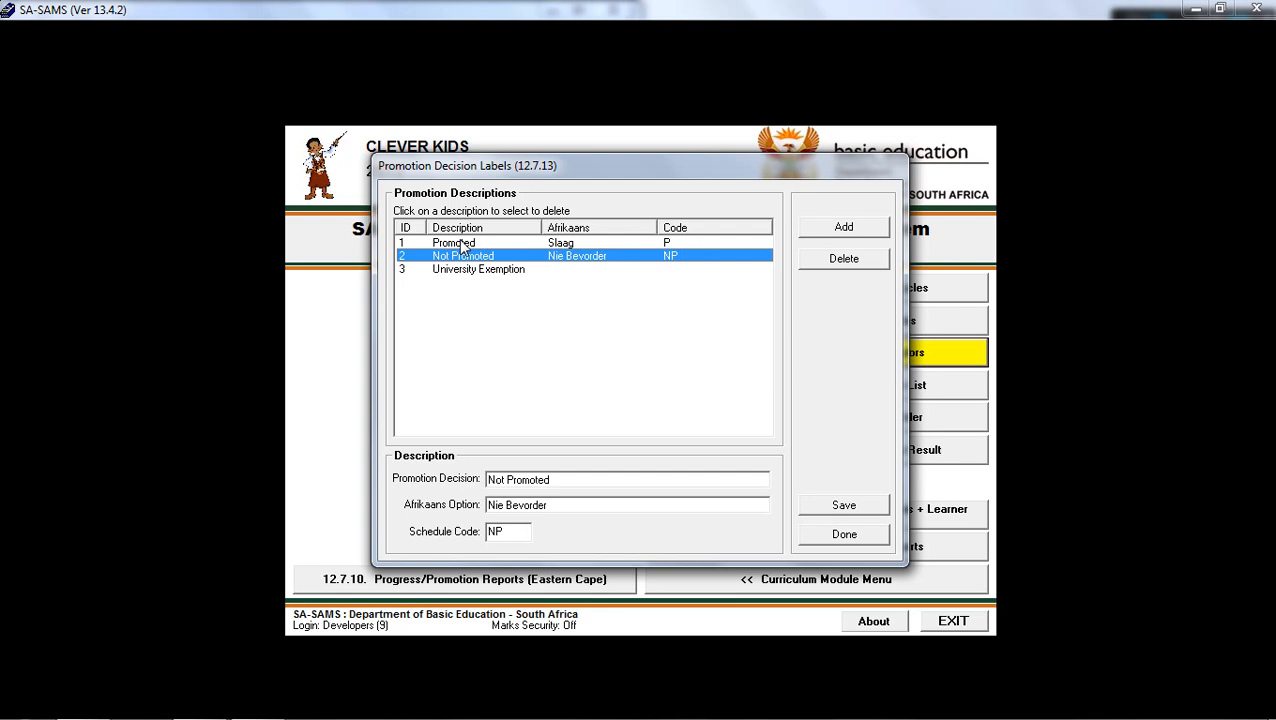
click(462, 244)
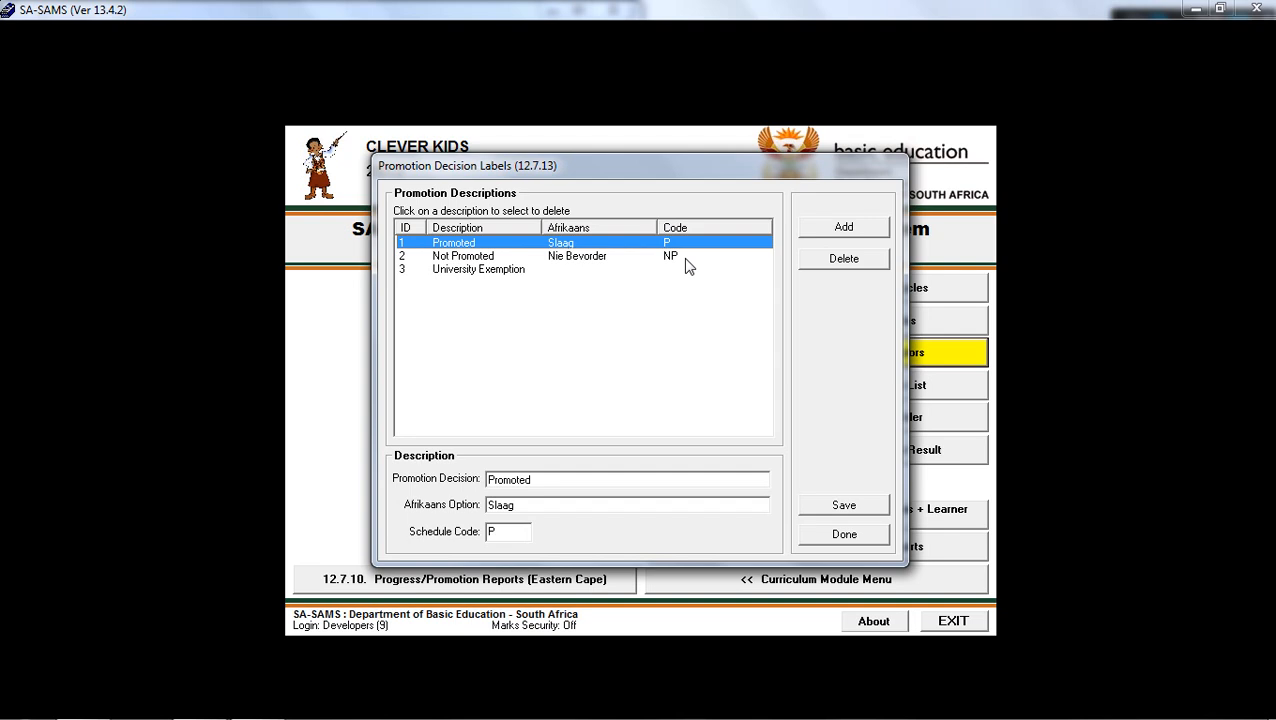
click(476, 257)
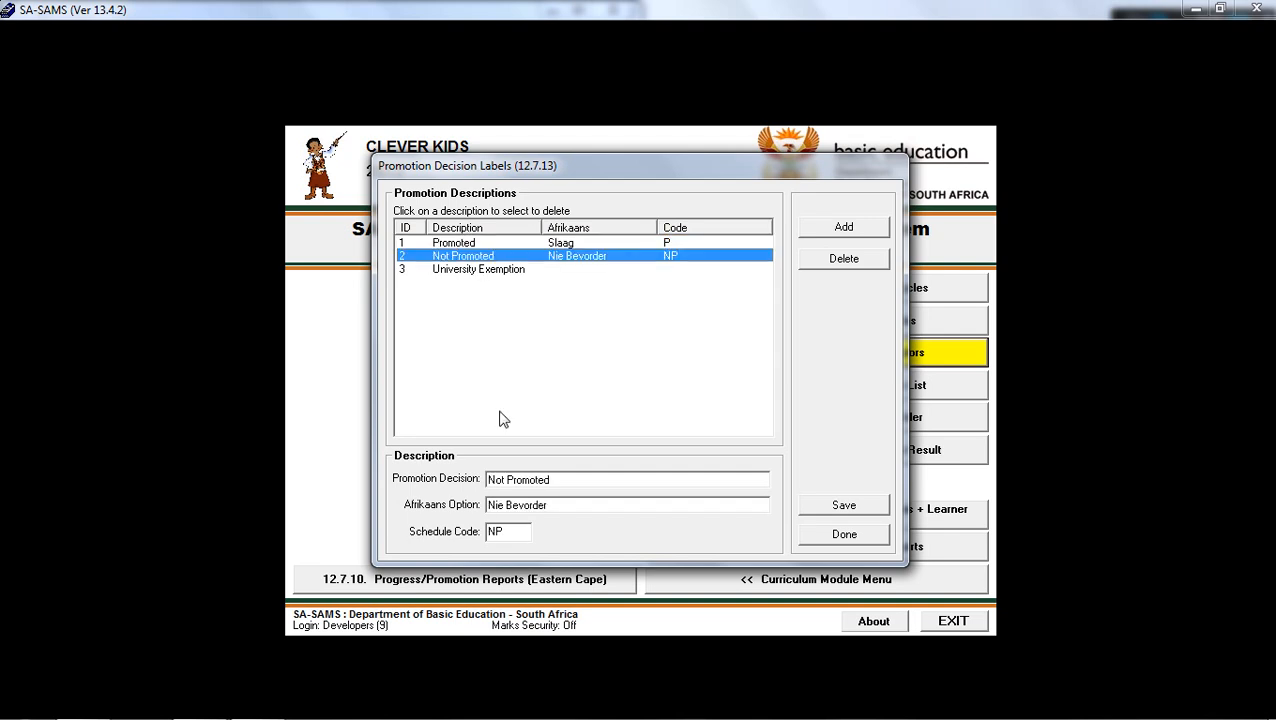
click(548, 505)
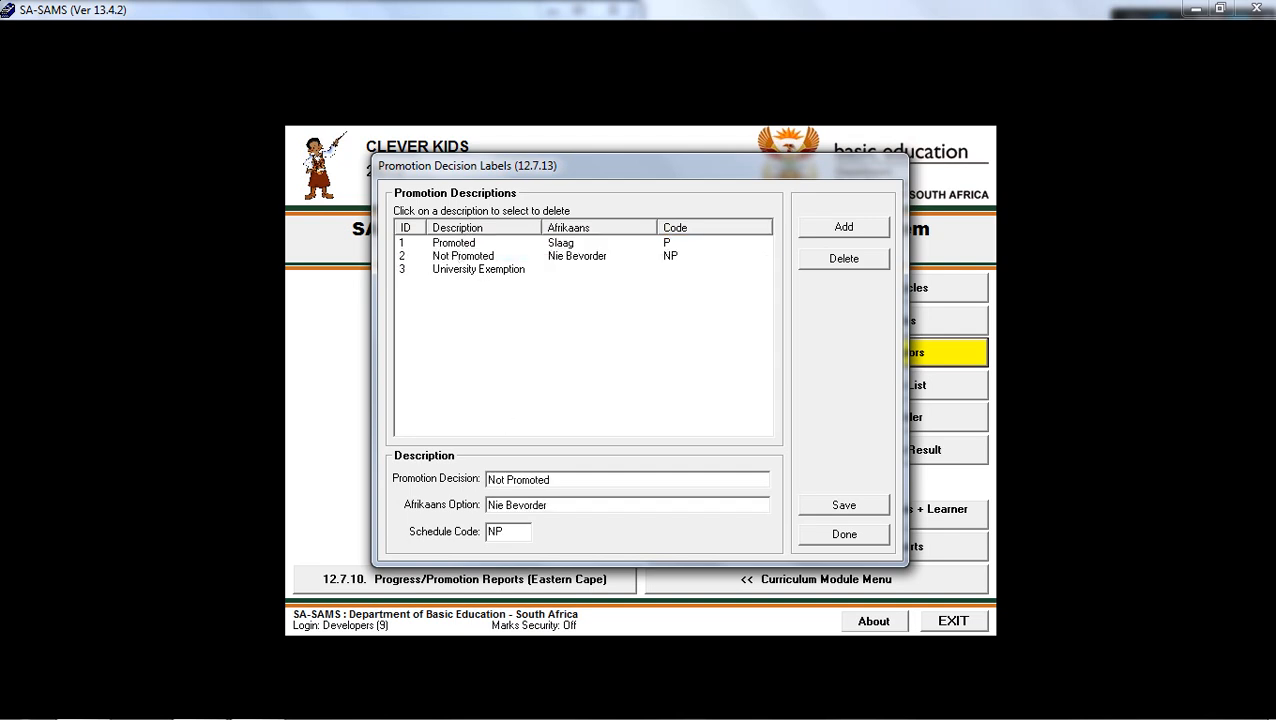
click(470, 244)
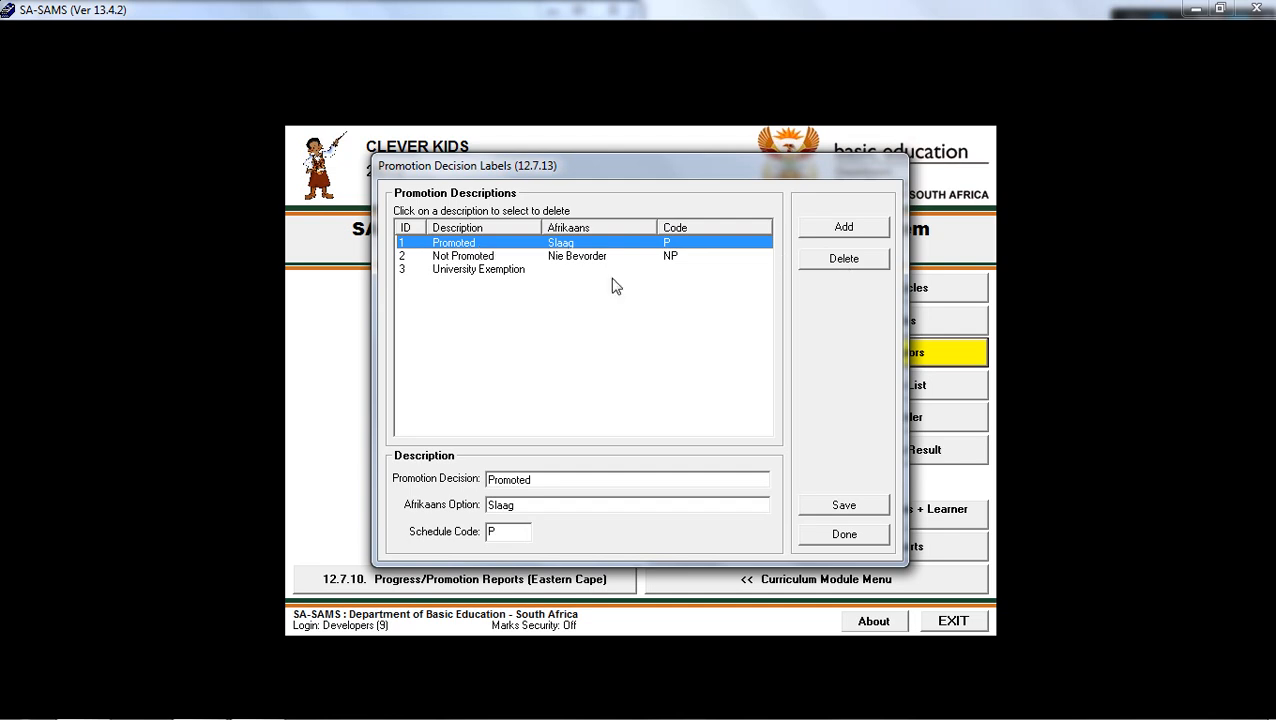
click(838, 231)
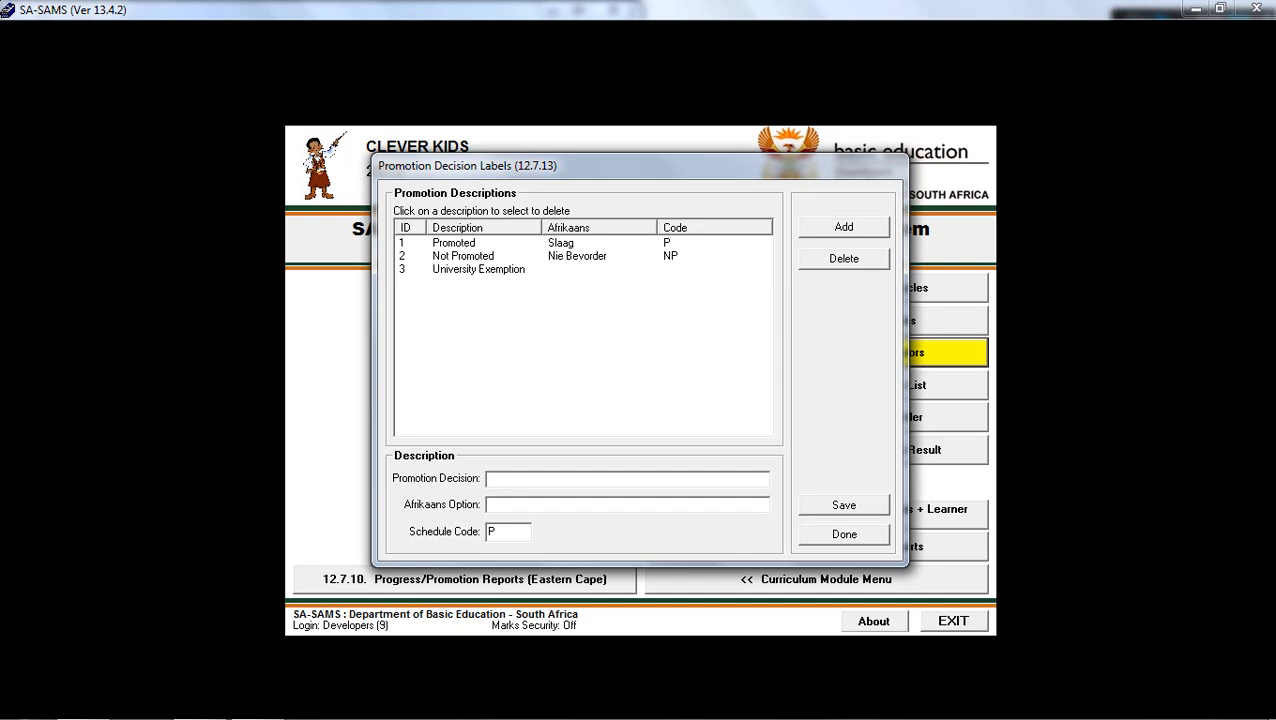
click(825, 540)
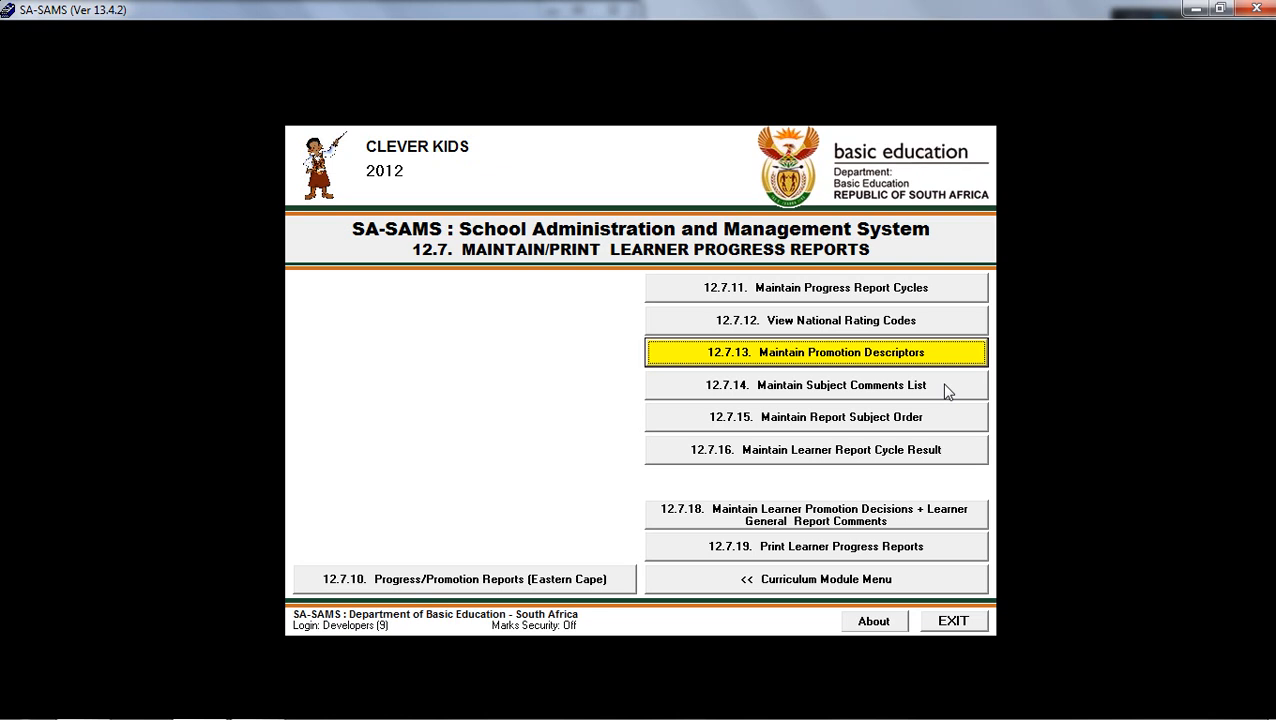
Enter subject comment number 1 in the standardised comments list with "Hello" as both the English and Afrikaans text.
click(947, 391)
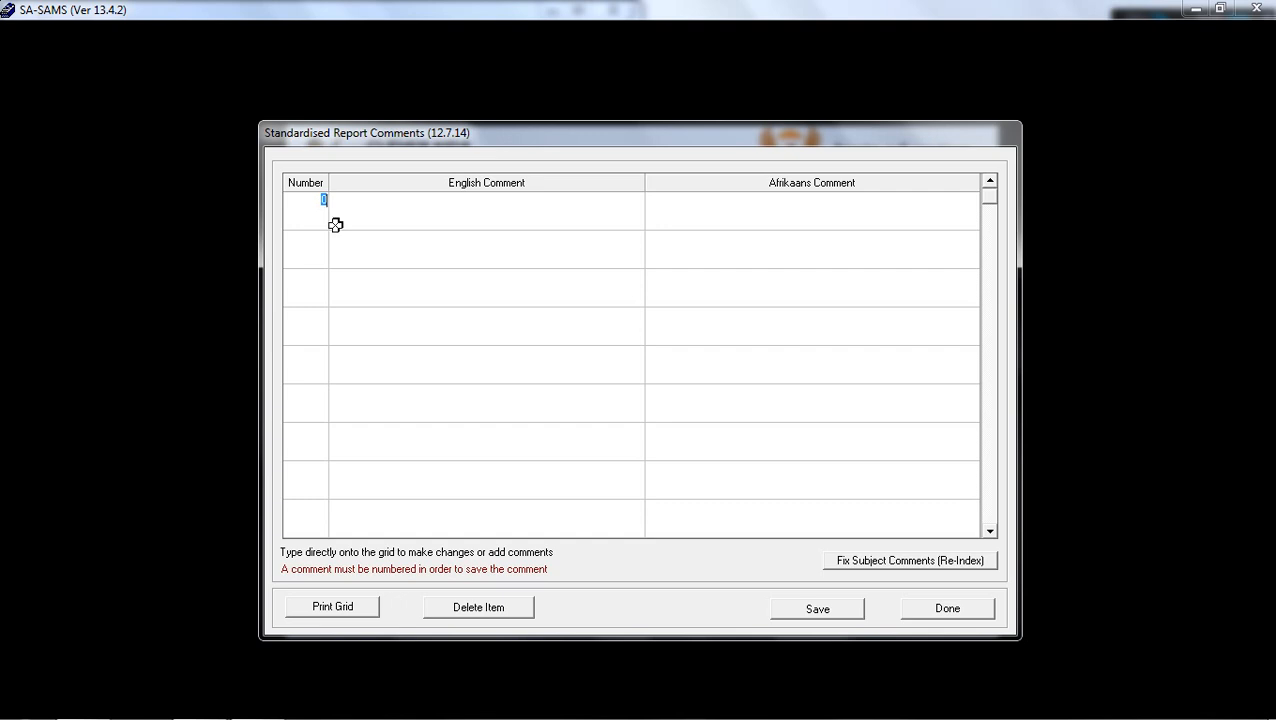
text(1)
key(Return)
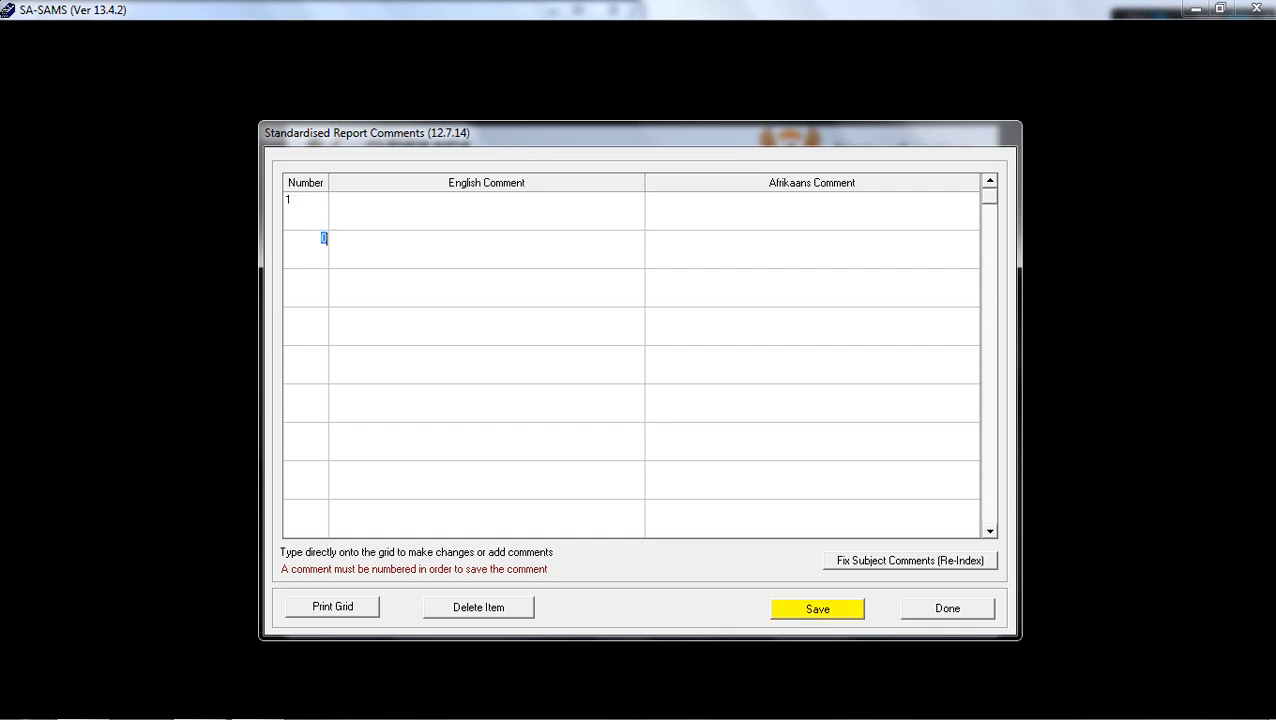
text(2)
click(334, 200)
text(Hello)
click(661, 194)
text(Hello)
click(660, 198)
Delete the "Hello" comment from the standardised report comments and close the list.
click(343, 199)
click(497, 610)
key(Return)
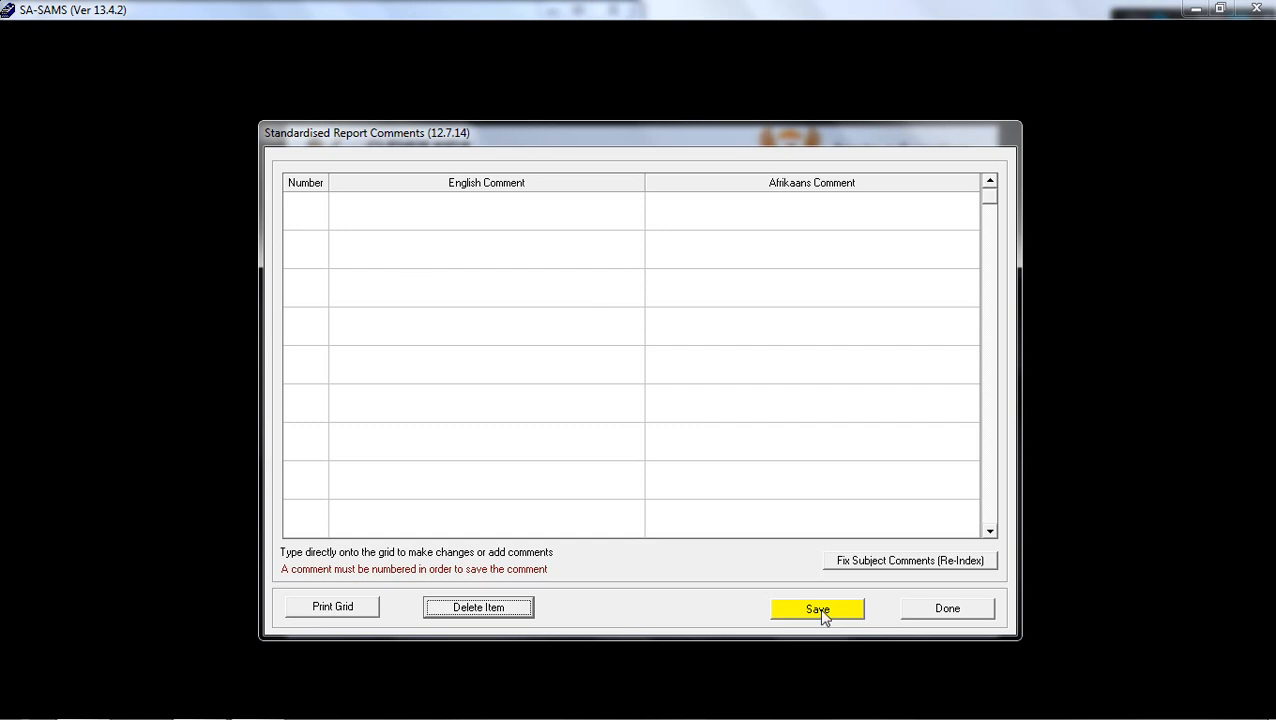
click(916, 613)
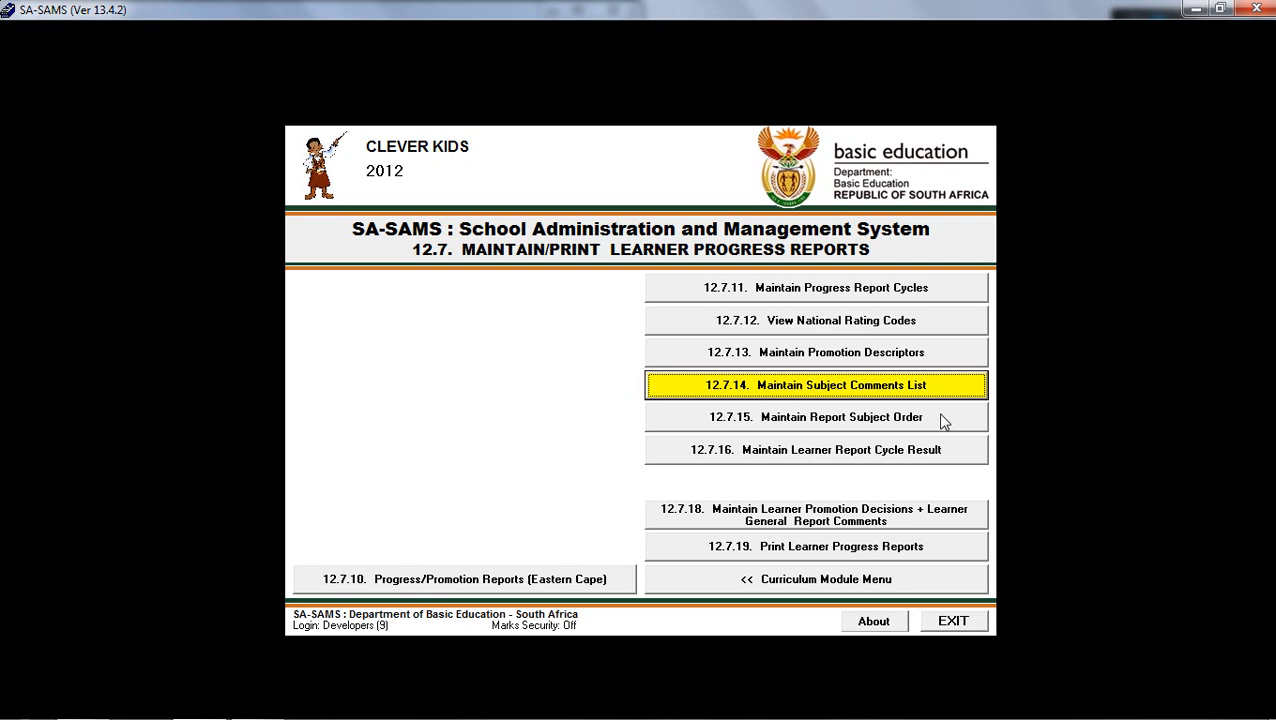
Open the report subject order and list the Grade 8 subjects.
click(948, 418)
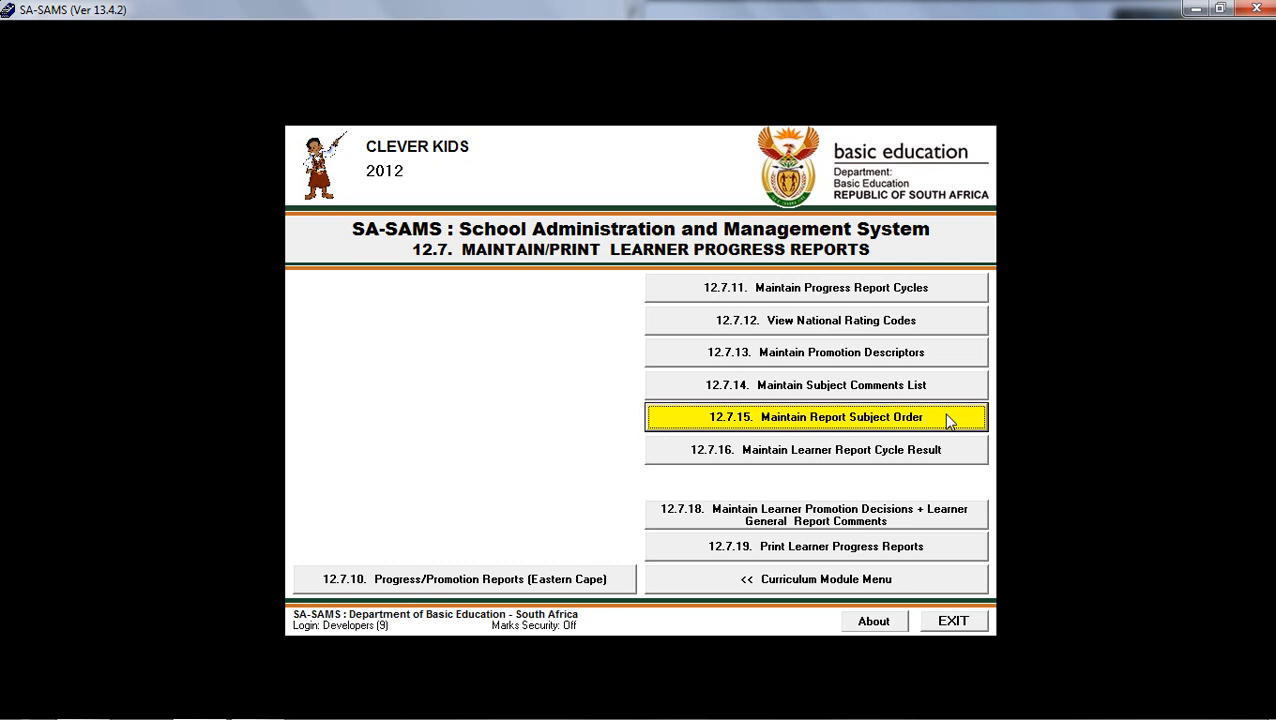
click(948, 421)
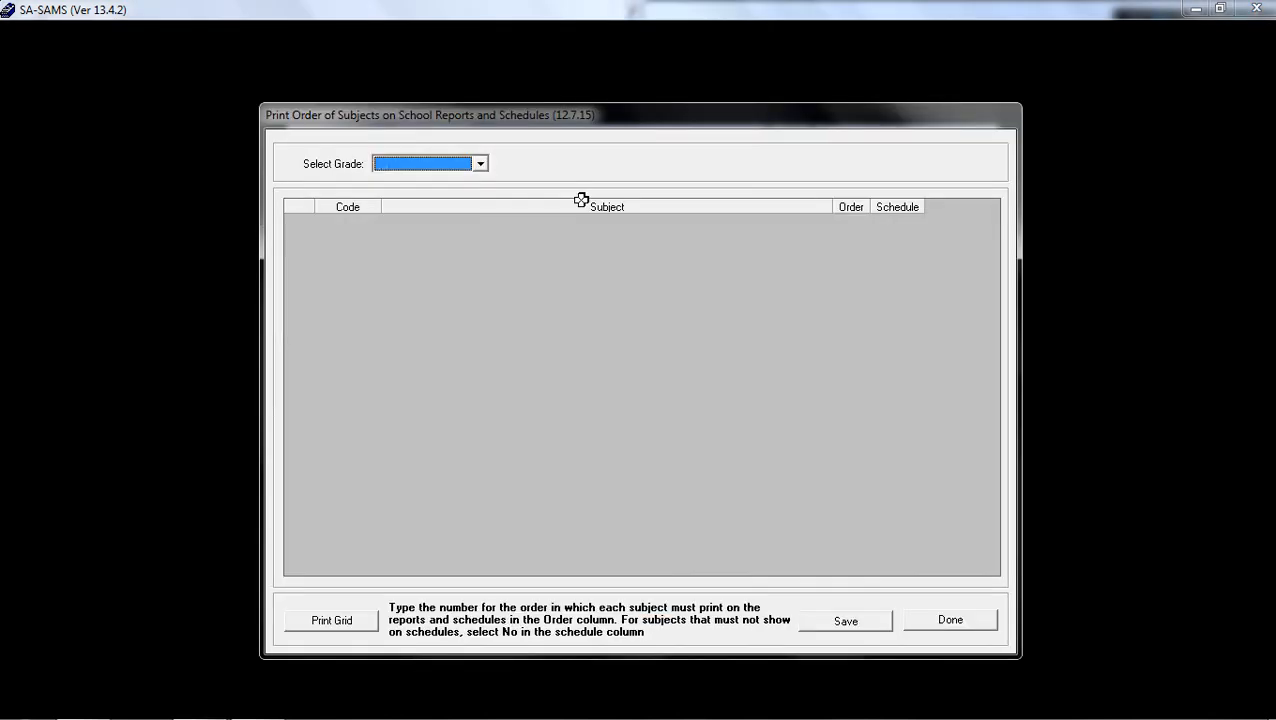
click(479, 164)
click(473, 182)
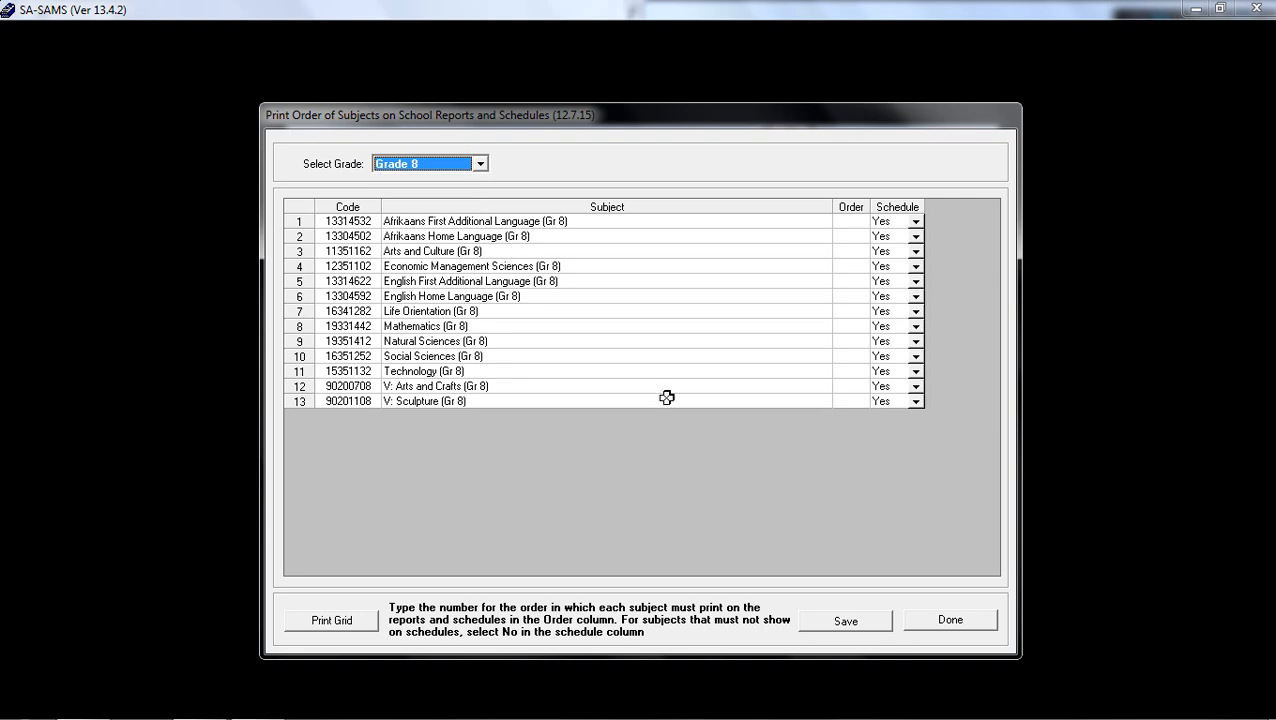
click(544, 250)
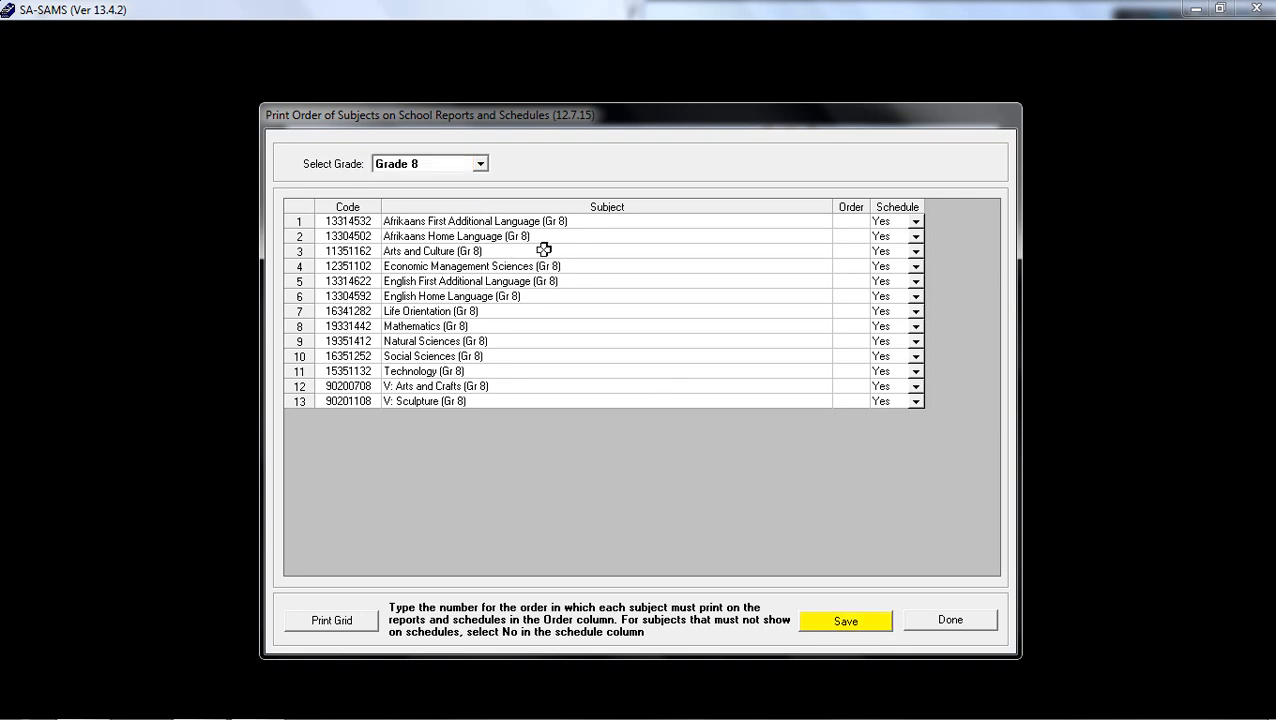
Try print order numbers for the Grade 8 subjects, starting with 2 and 1, check the schedule options, and leave without saving.
click(868, 224)
text(2)
key(Return)
text(1)
key(Return)
text(11)
key(Return)
click(915, 221)
click(914, 234)
click(956, 628)
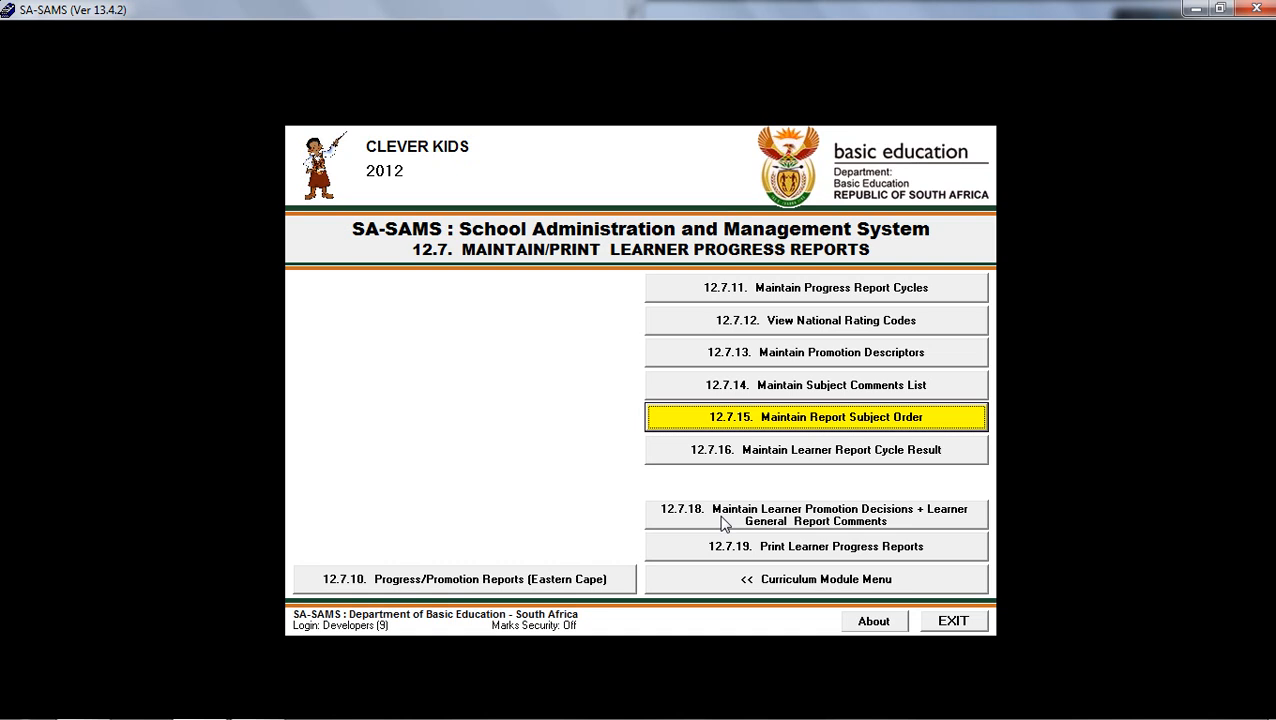
Open the learner promotion decisions and general comments, and load the FIRST TERM mark schedule for Grade 9 class 9H.
click(940, 522)
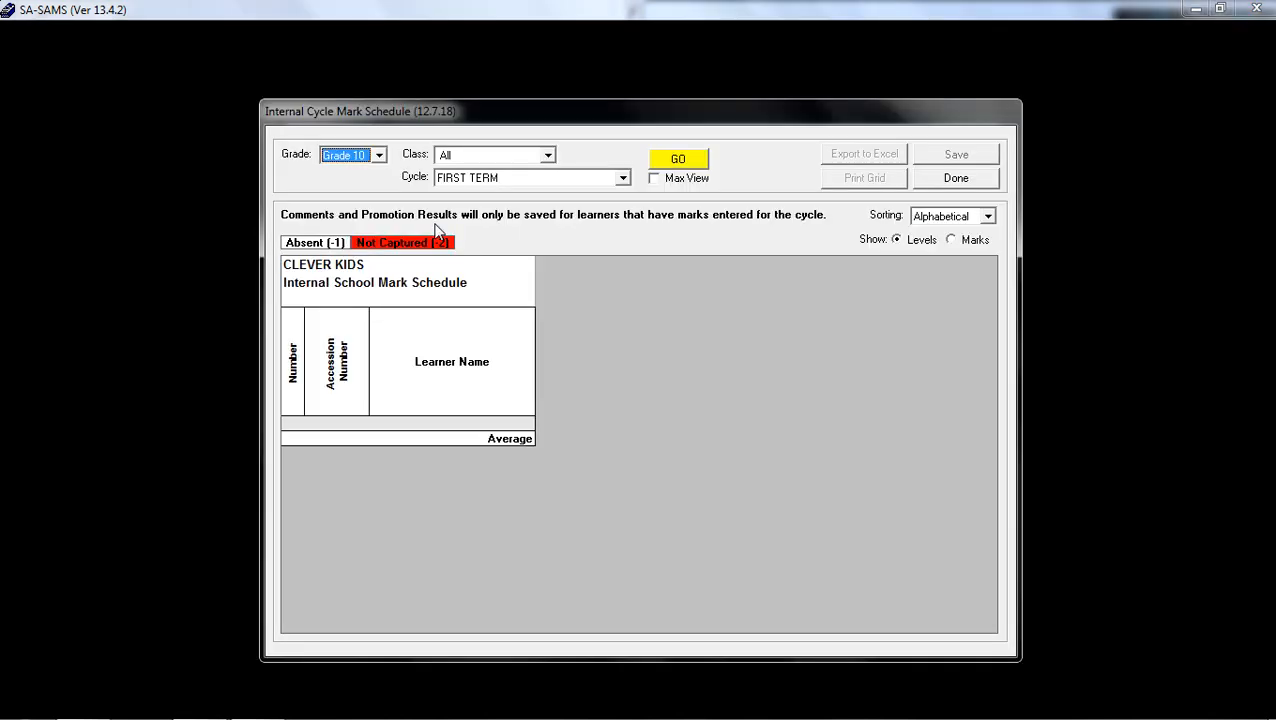
click(379, 156)
click(345, 184)
click(547, 152)
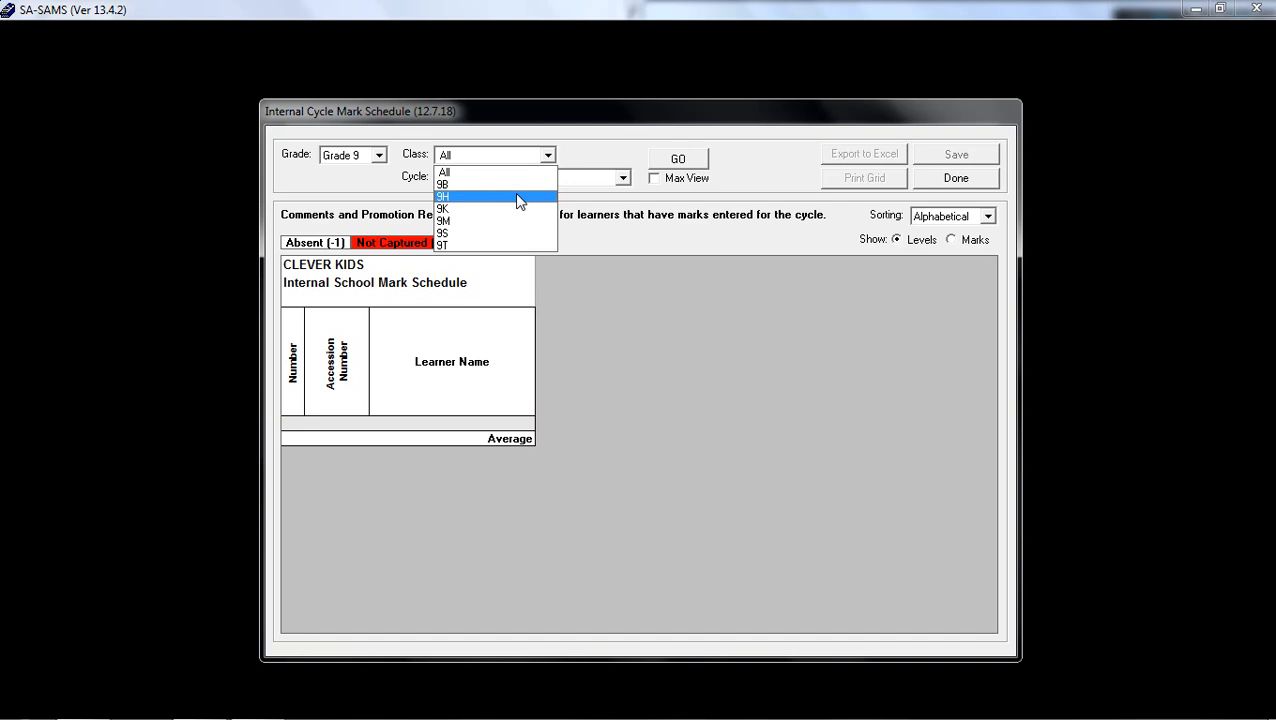
click(519, 198)
click(623, 178)
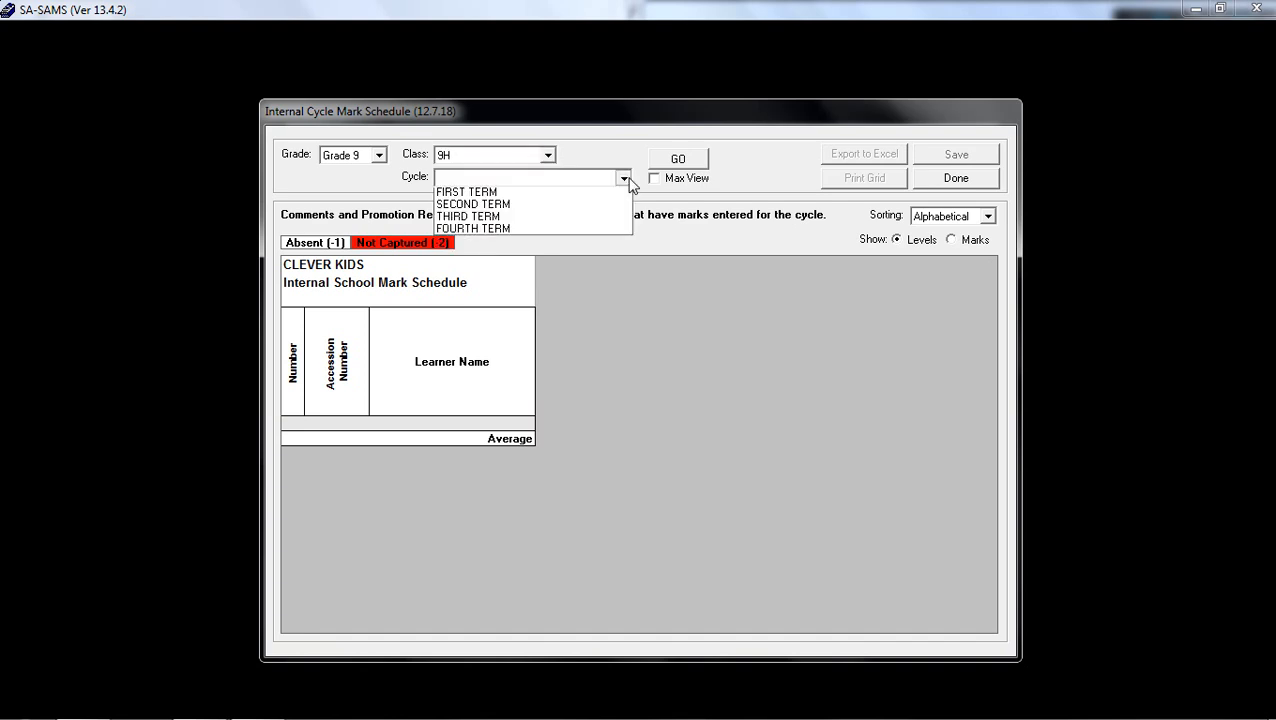
click(585, 196)
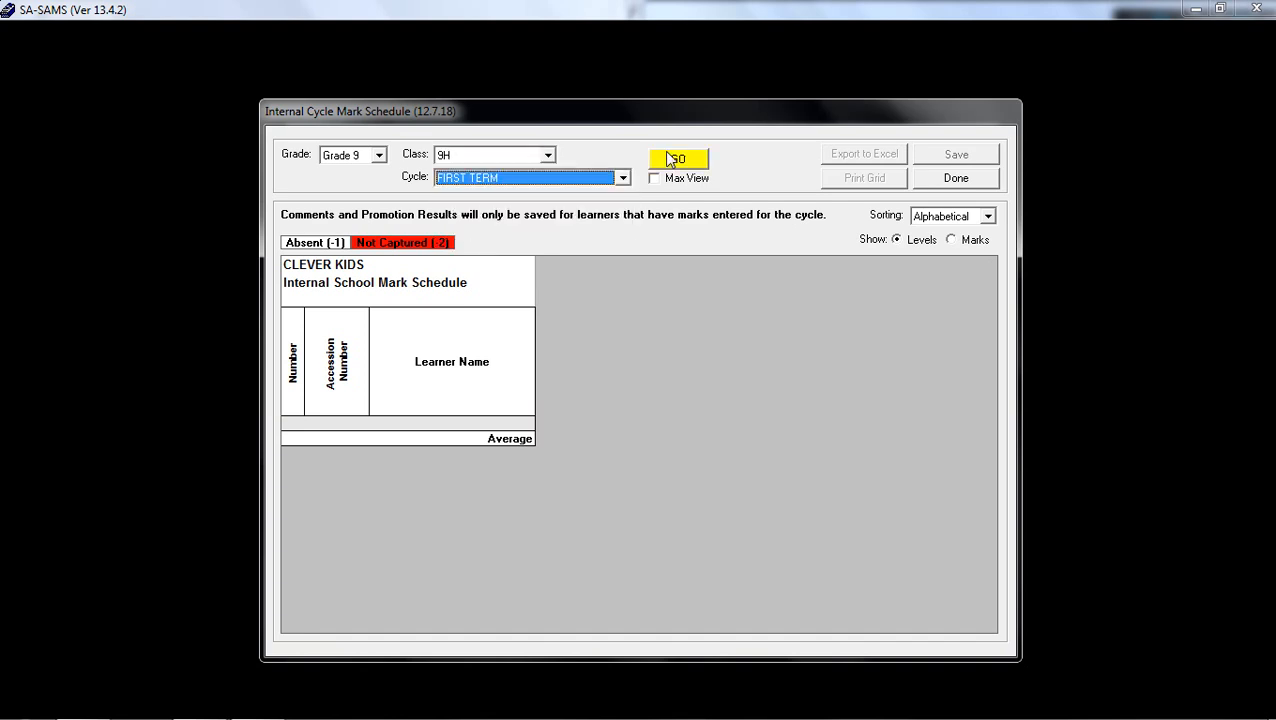
click(697, 164)
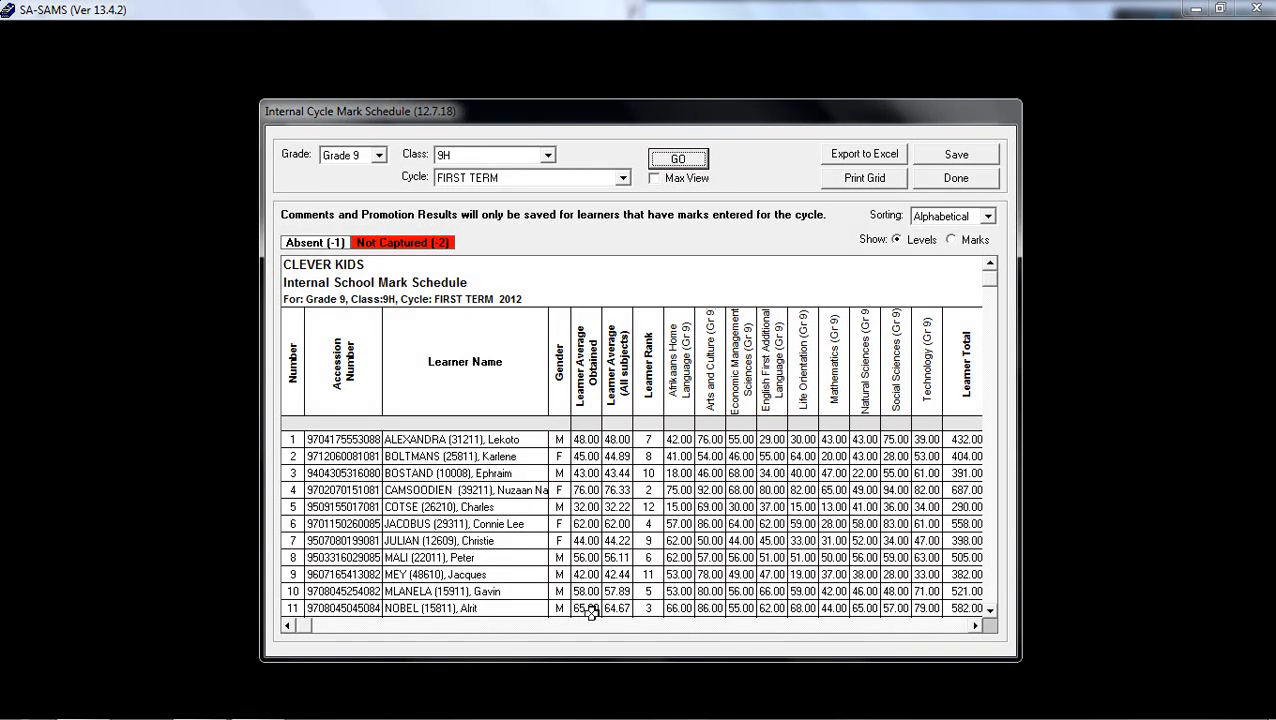
Try promotion decisions 1:P for the first learner and 2:NP for the second, check the general comment column, and leave without saving.
click(975, 626)
click(975, 626)
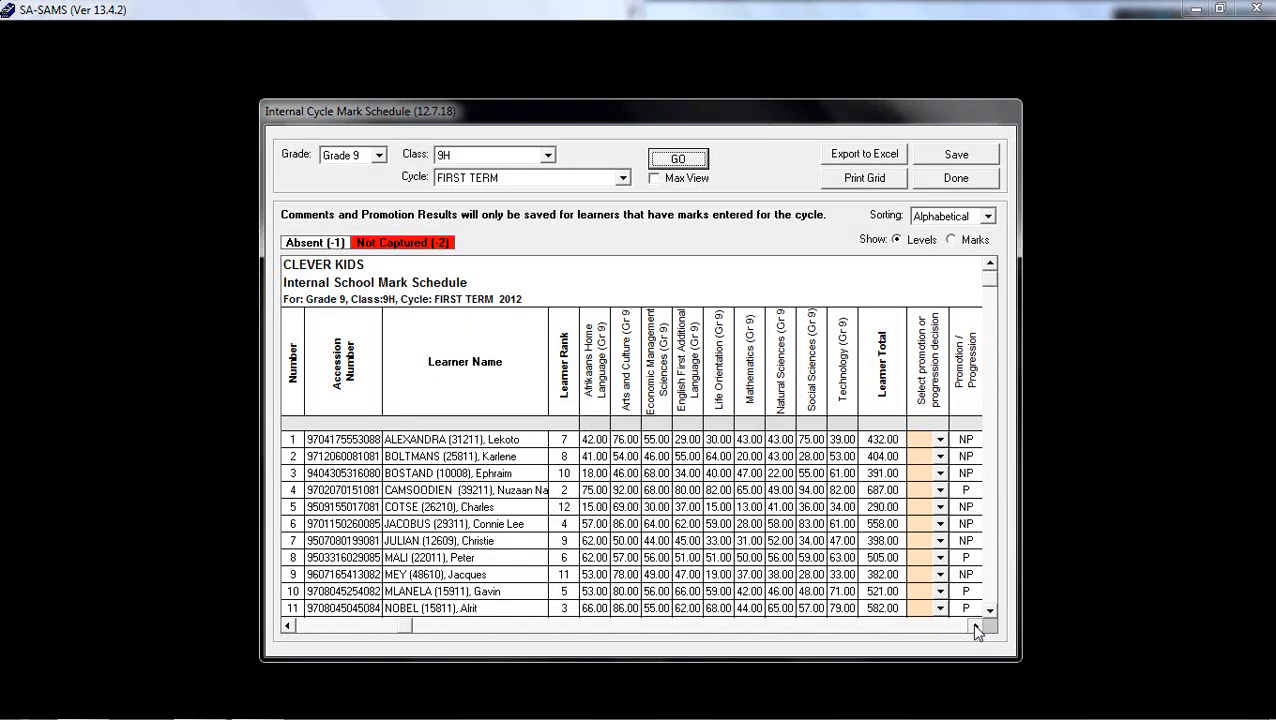
click(975, 626)
click(975, 626)
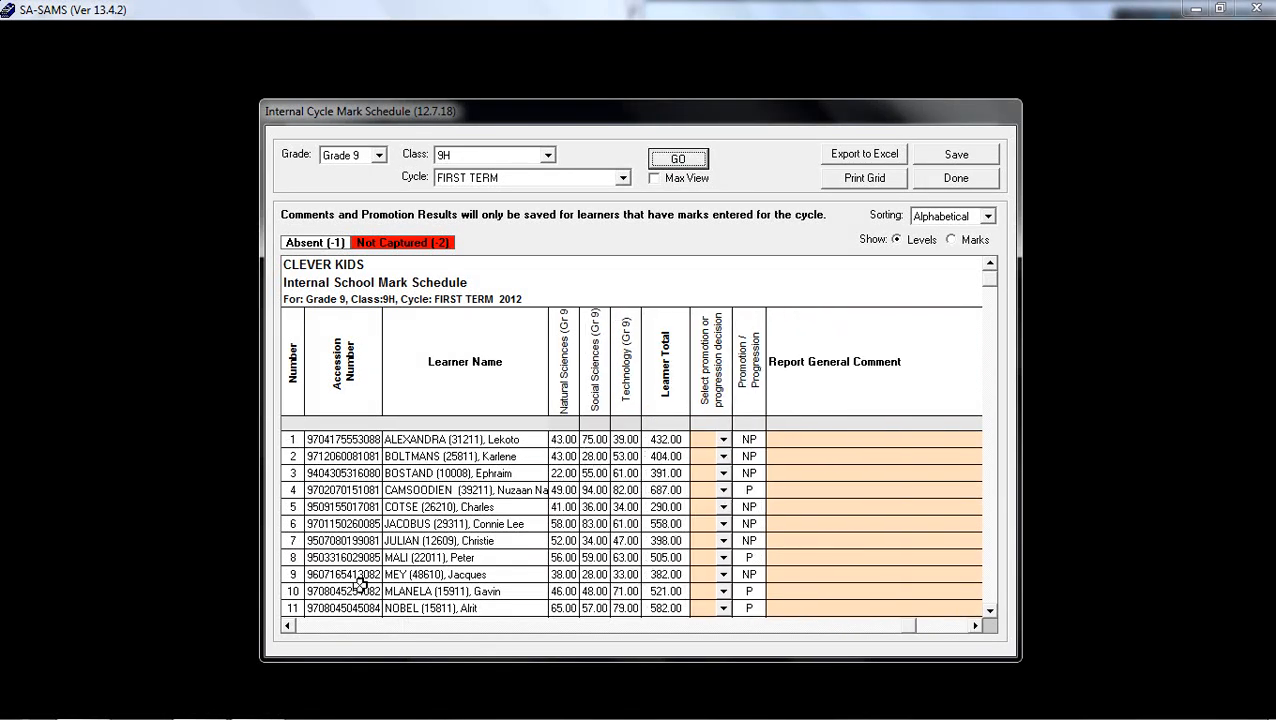
click(287, 626)
click(287, 626)
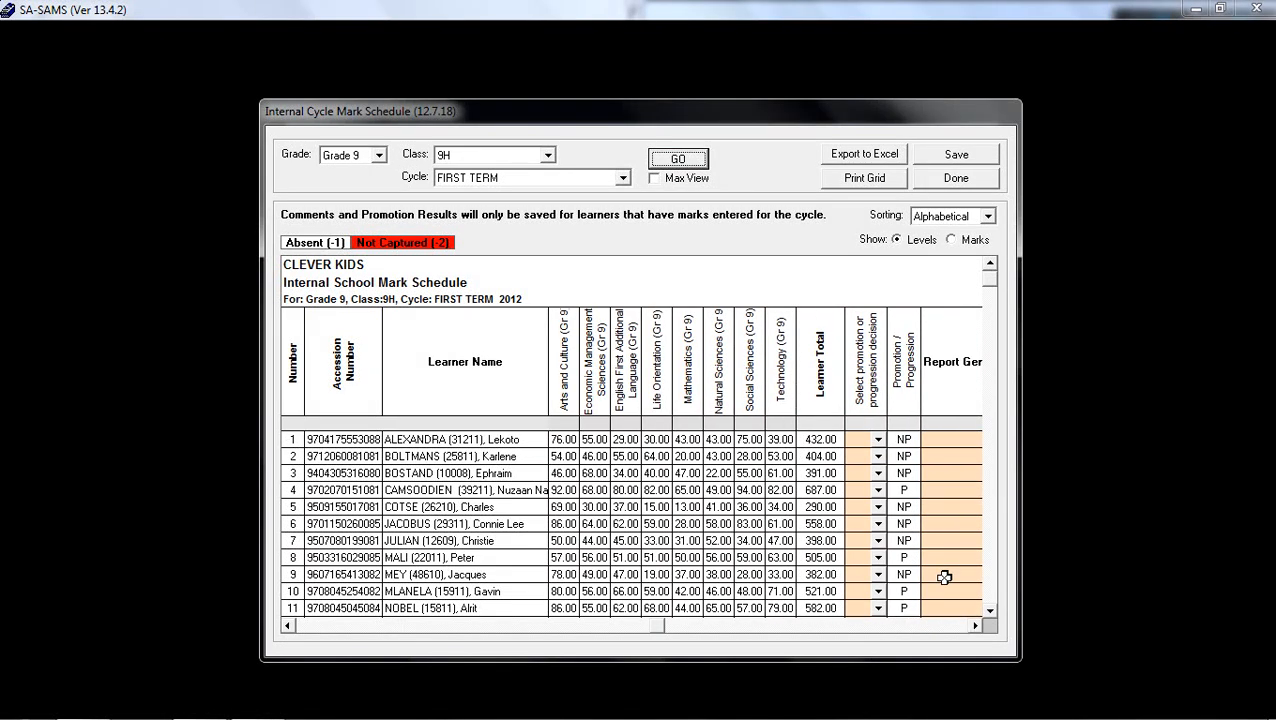
click(976, 626)
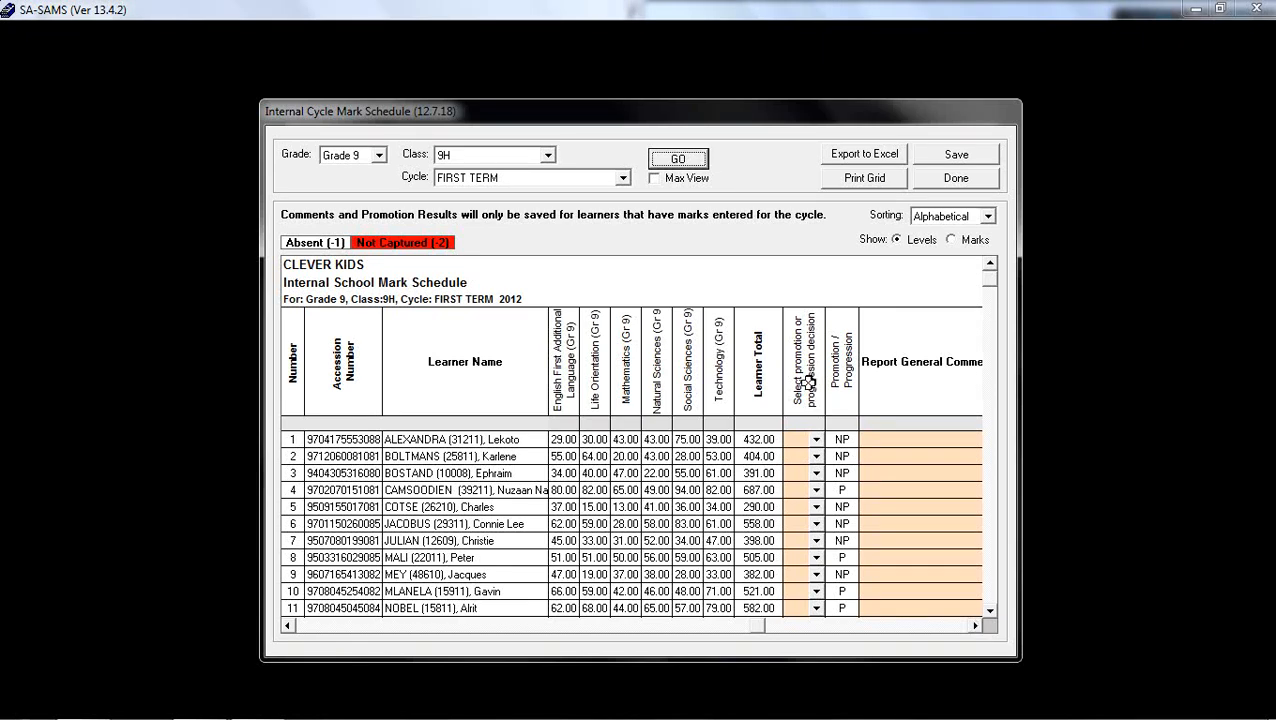
click(816, 440)
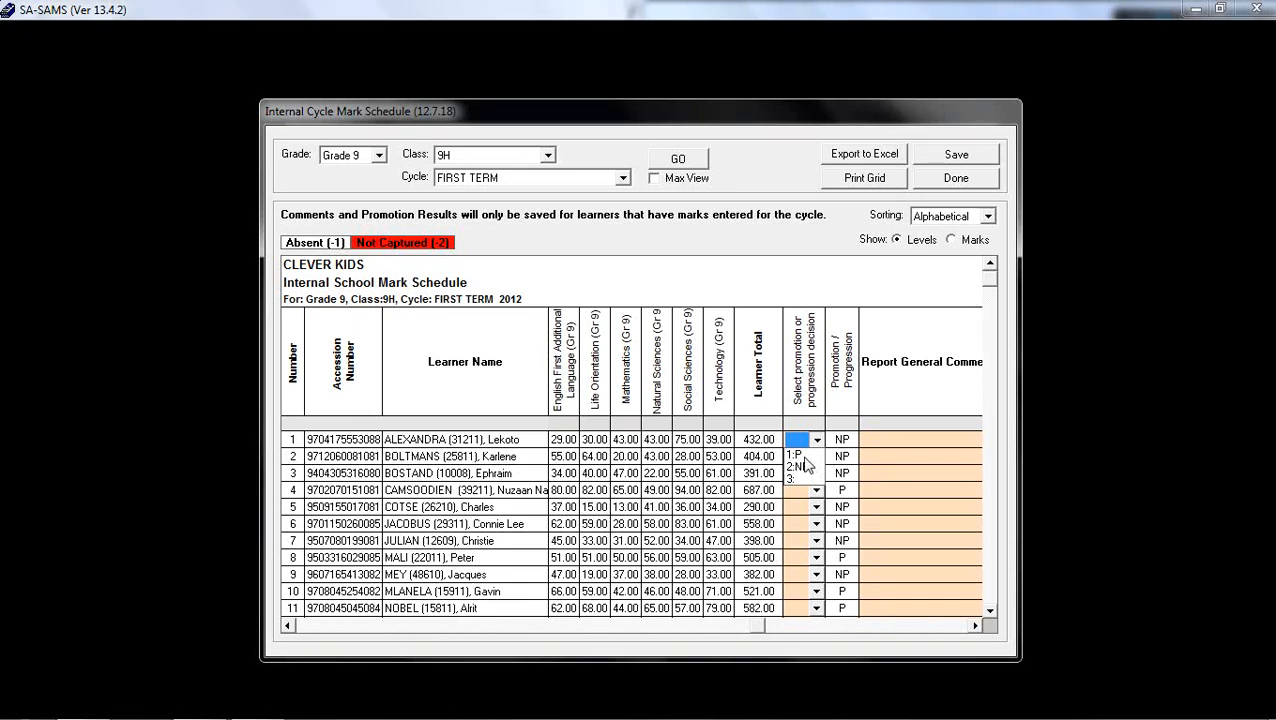
click(801, 455)
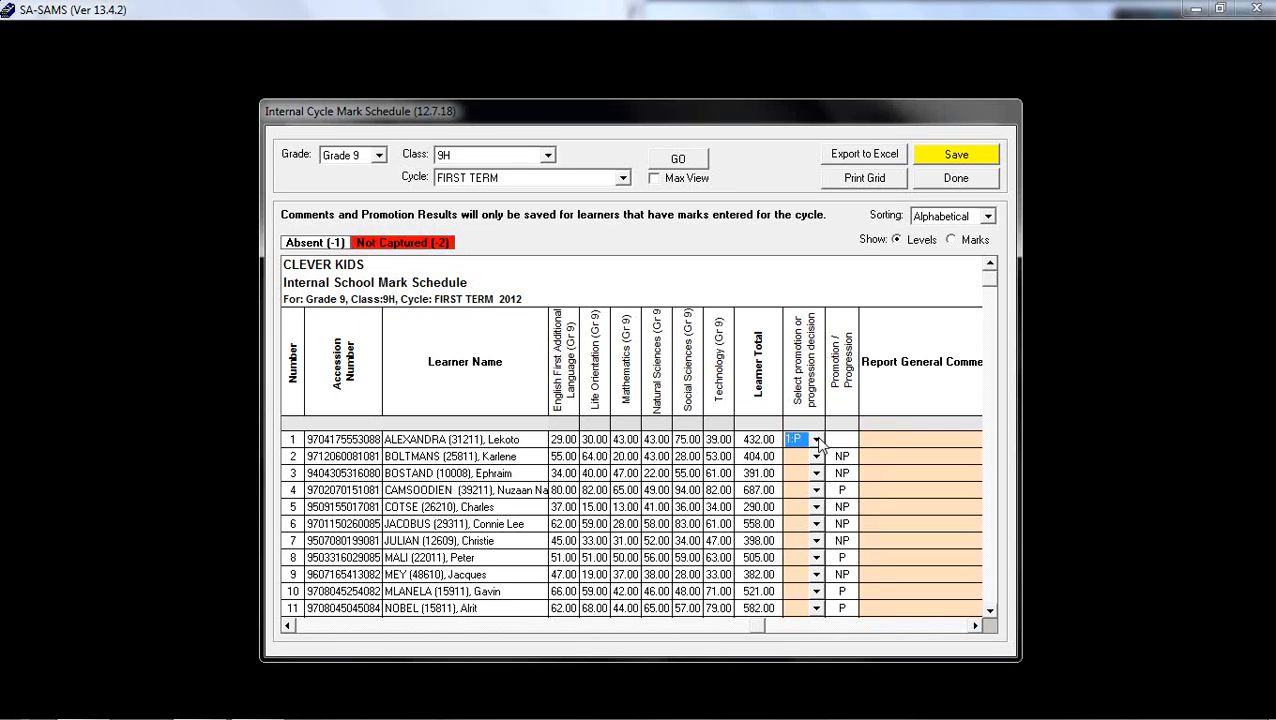
click(816, 457)
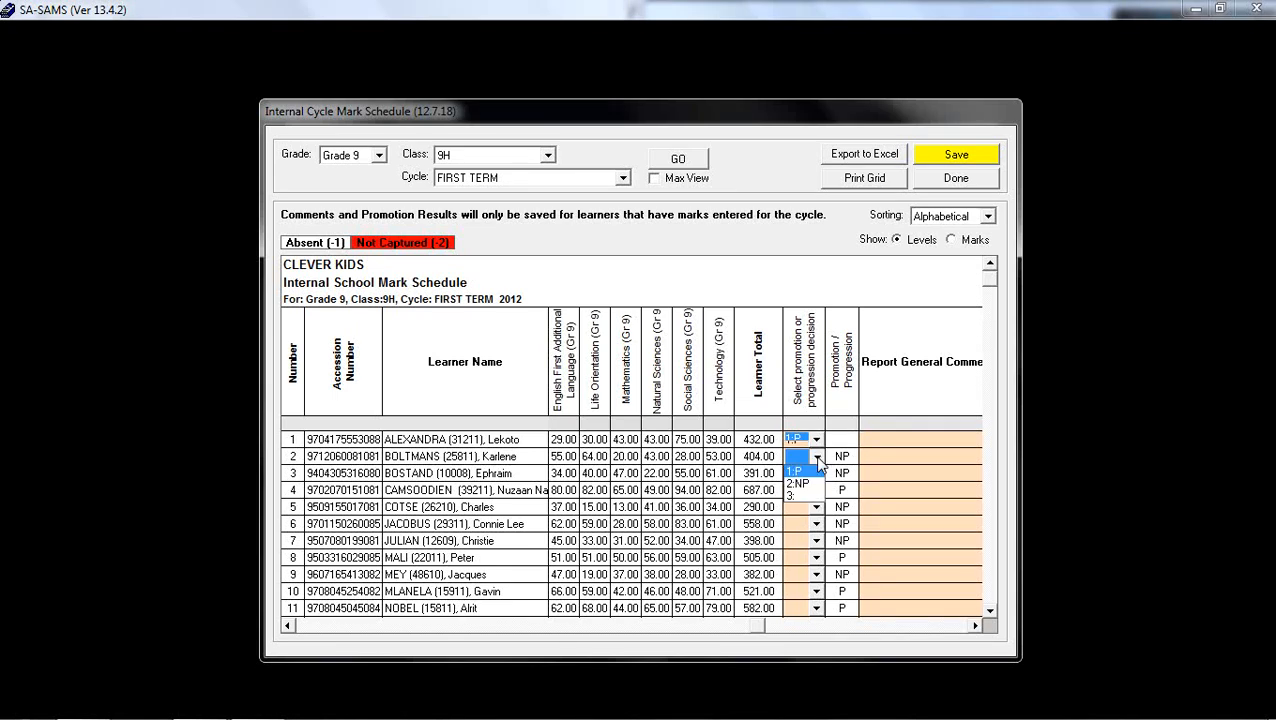
click(795, 482)
click(860, 444)
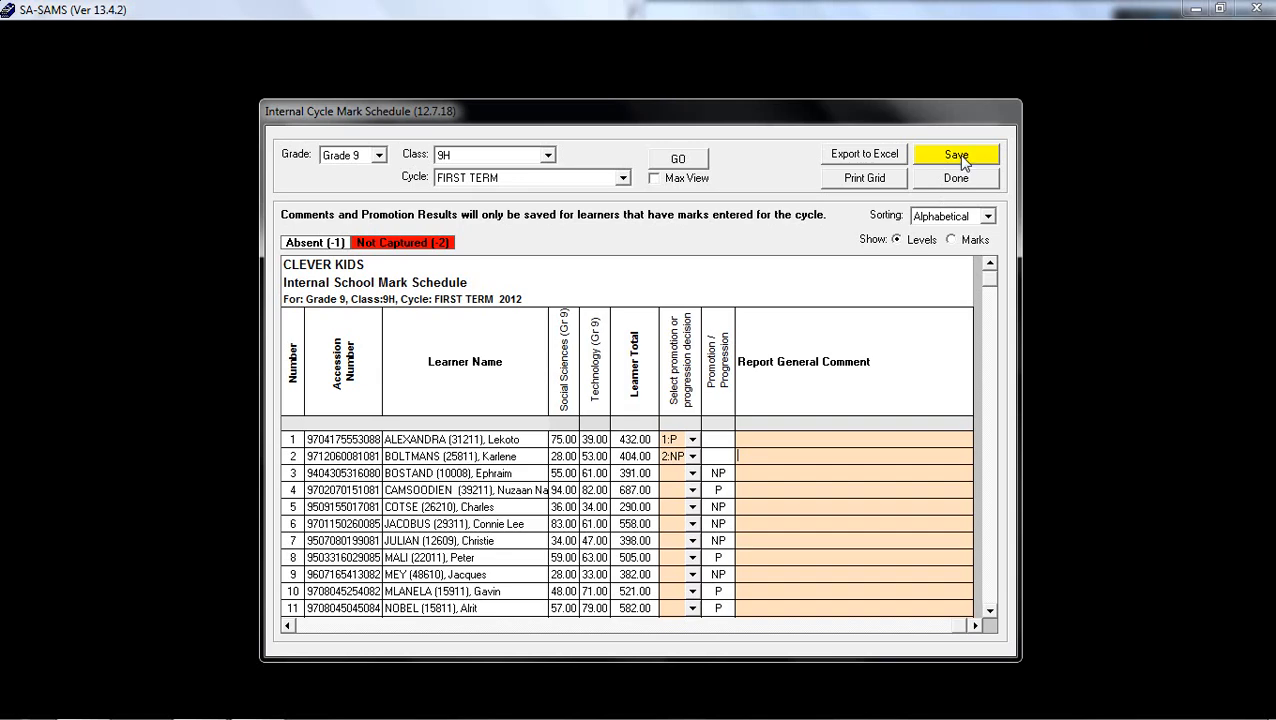
click(989, 178)
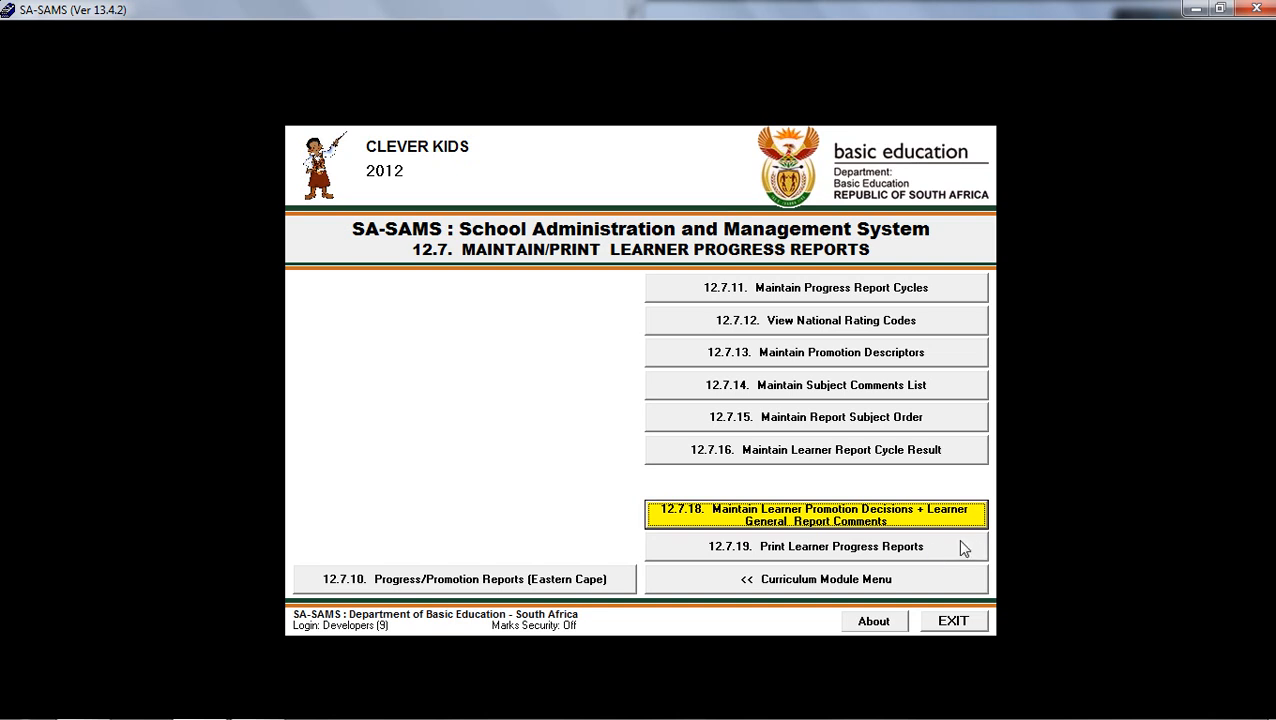
Open learner progress report printing and list the learners of Grade 10 class 10H for 2012, cycle FIRST TERM : FET.
click(962, 548)
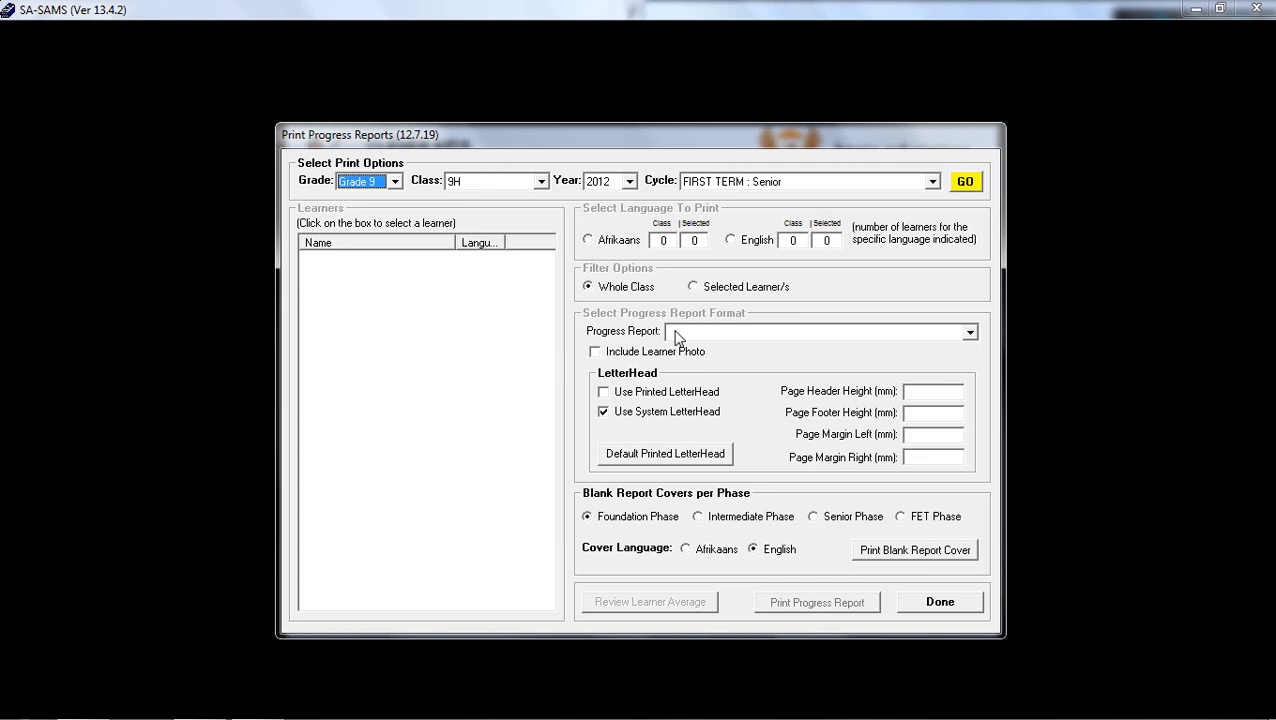
click(395, 181)
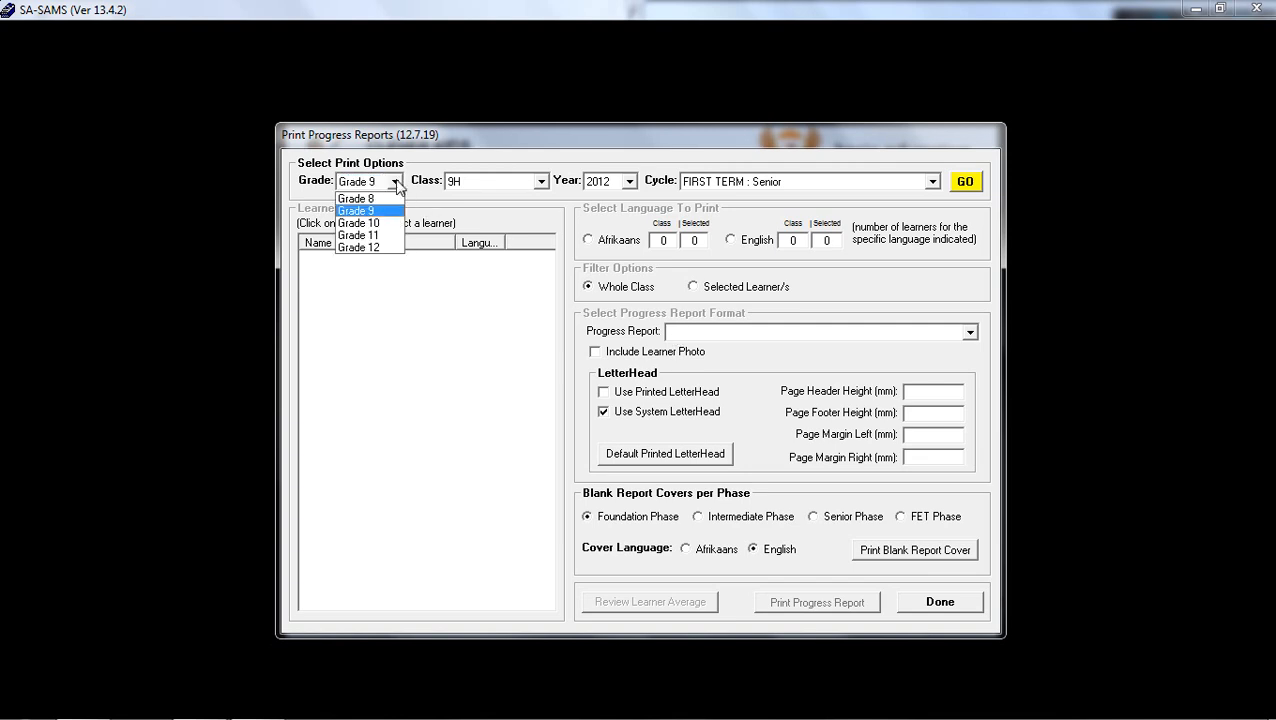
click(396, 222)
click(540, 181)
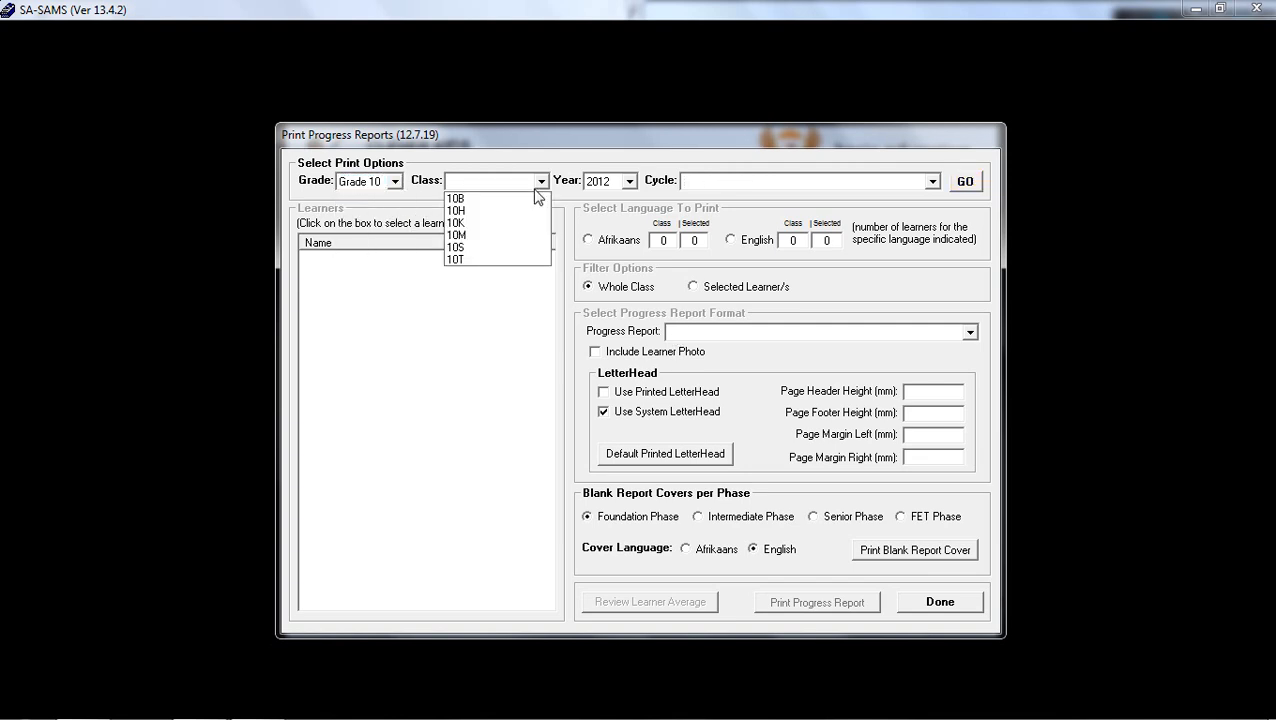
click(530, 210)
click(630, 182)
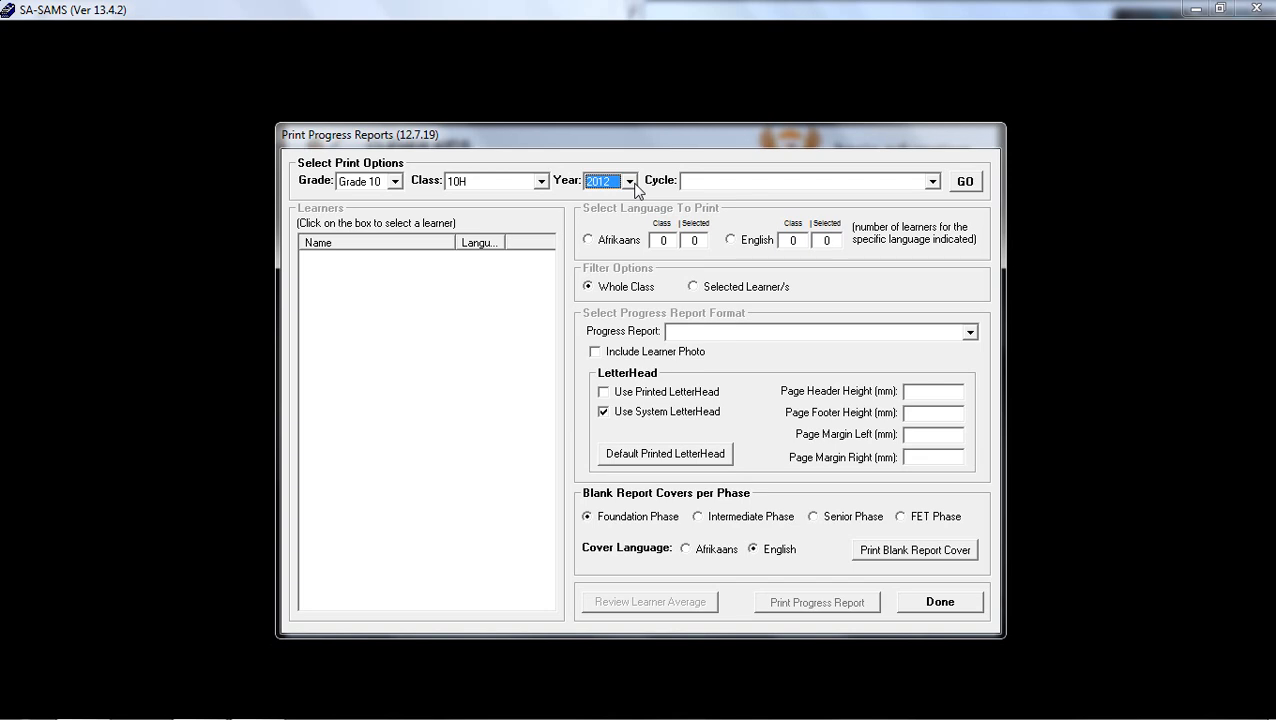
click(931, 181)
click(922, 195)
click(967, 184)
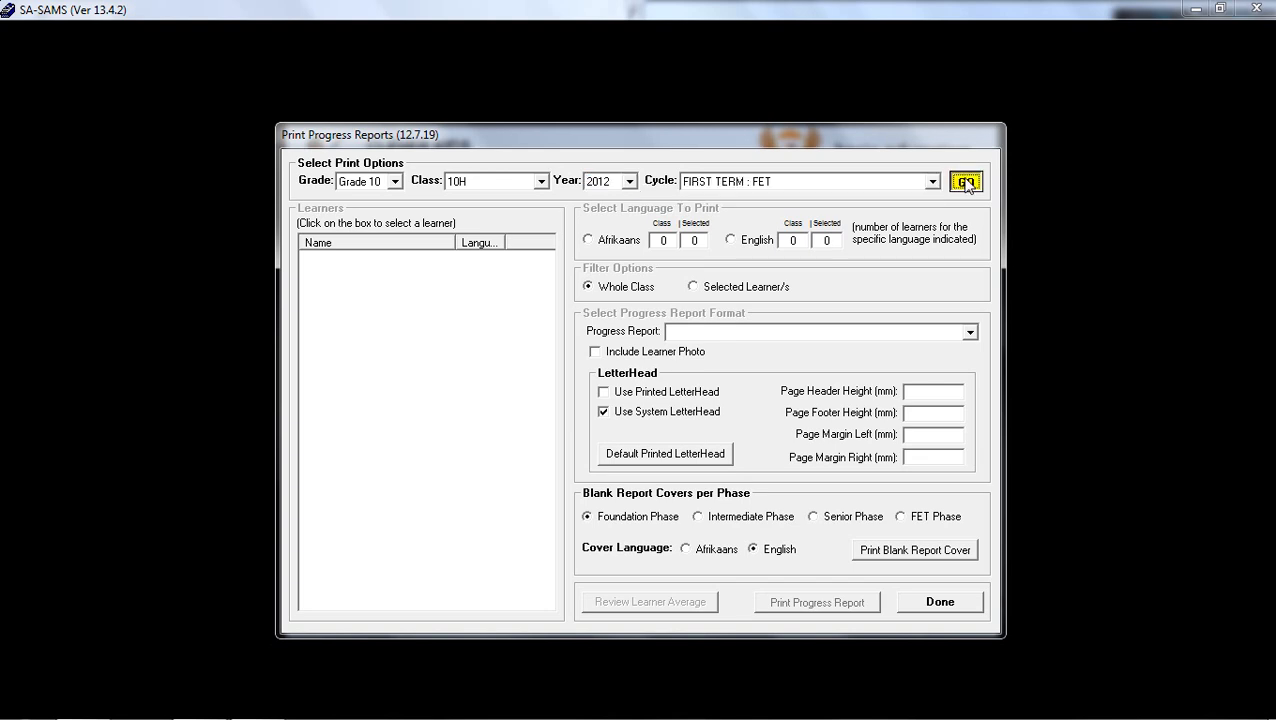
click(978, 184)
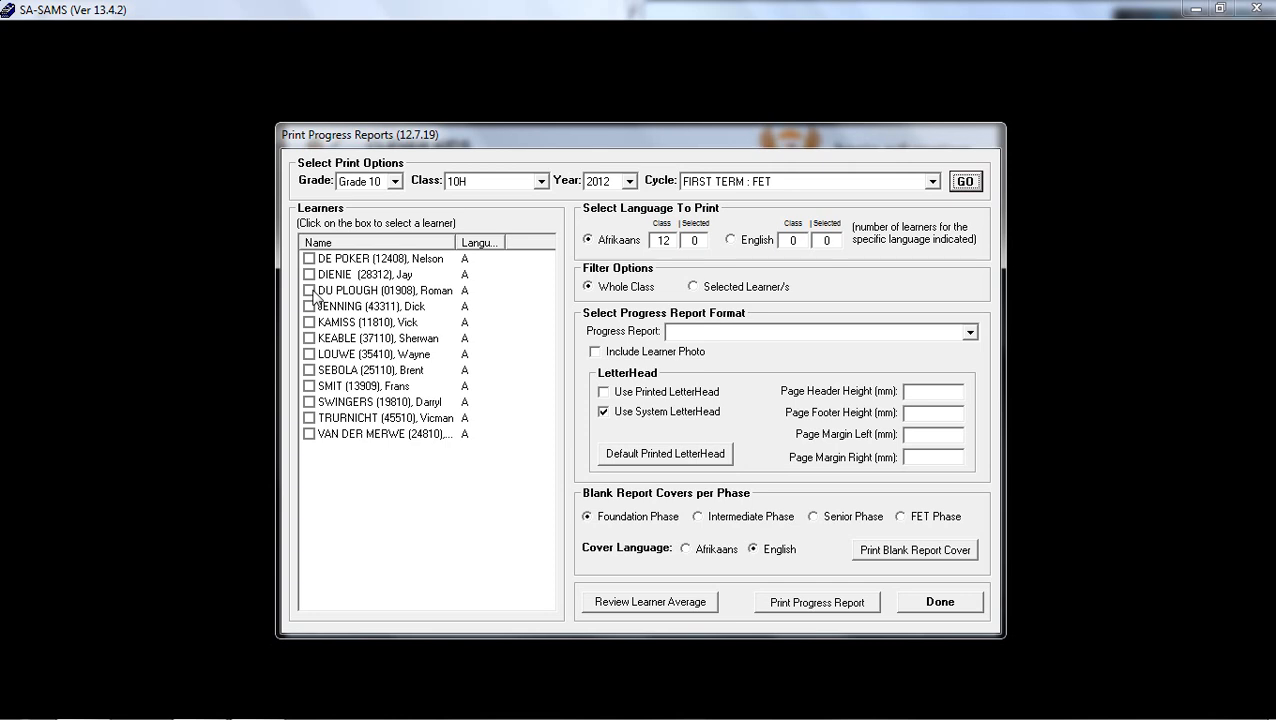
Select the first three learners in the list and widen the language column to show its full heading.
click(310, 259)
click(310, 274)
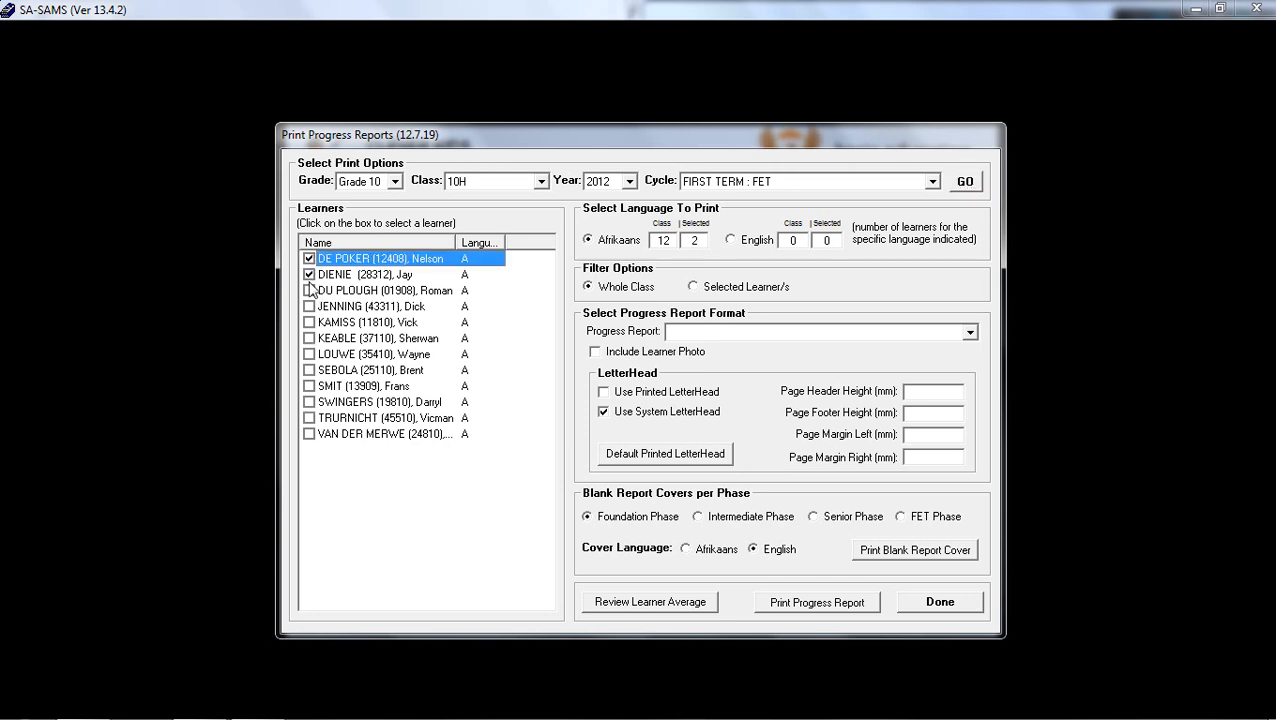
click(310, 290)
mouse_move(505, 242)
mouse_down()
mouse_move(535, 242)
mouse_move(516, 241)
mouse_up()
Try the English print language and the Selected Learner/s filter, and return to Afrikaans and Whole Class.
click(604, 246)
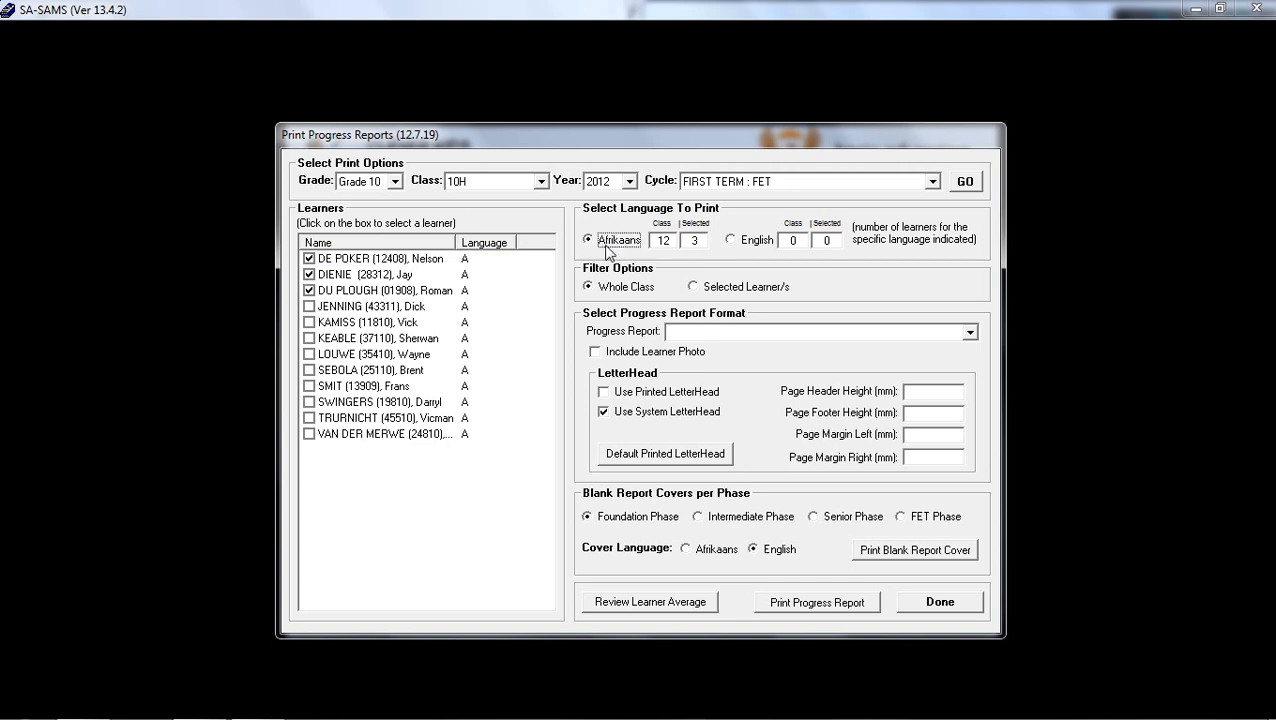
click(730, 242)
click(796, 240)
click(829, 240)
click(791, 240)
click(589, 241)
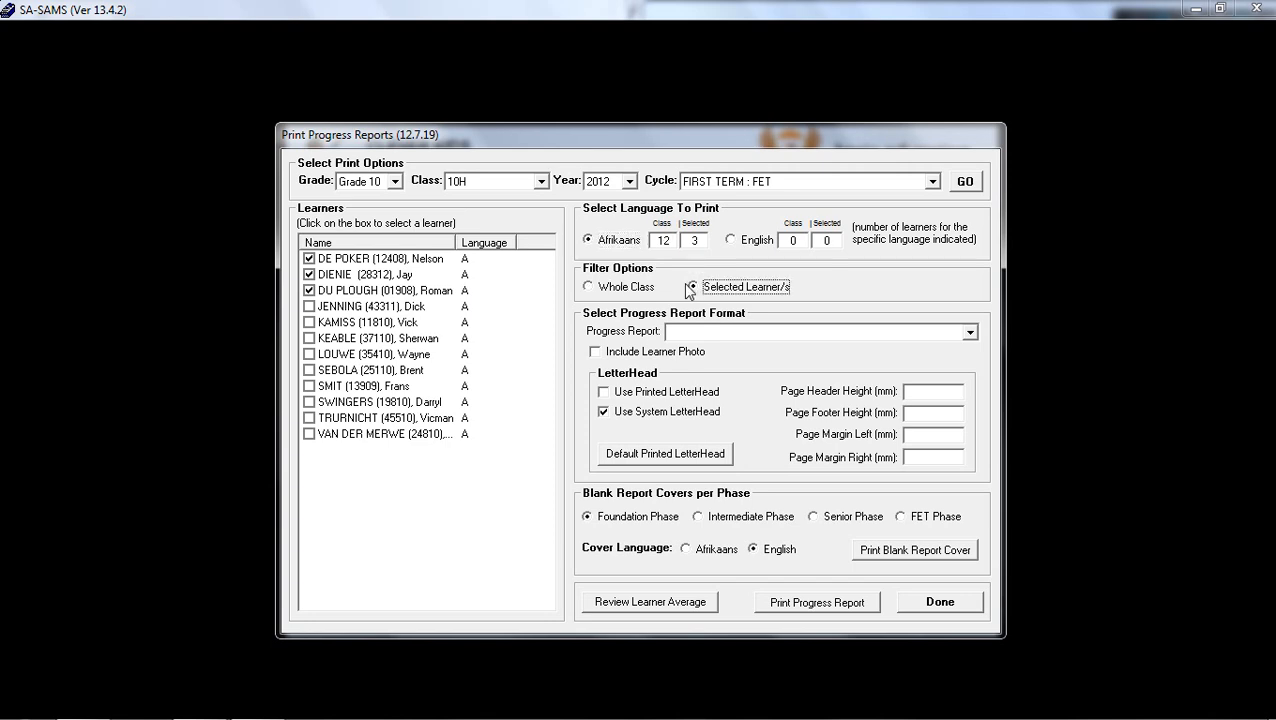
click(603, 290)
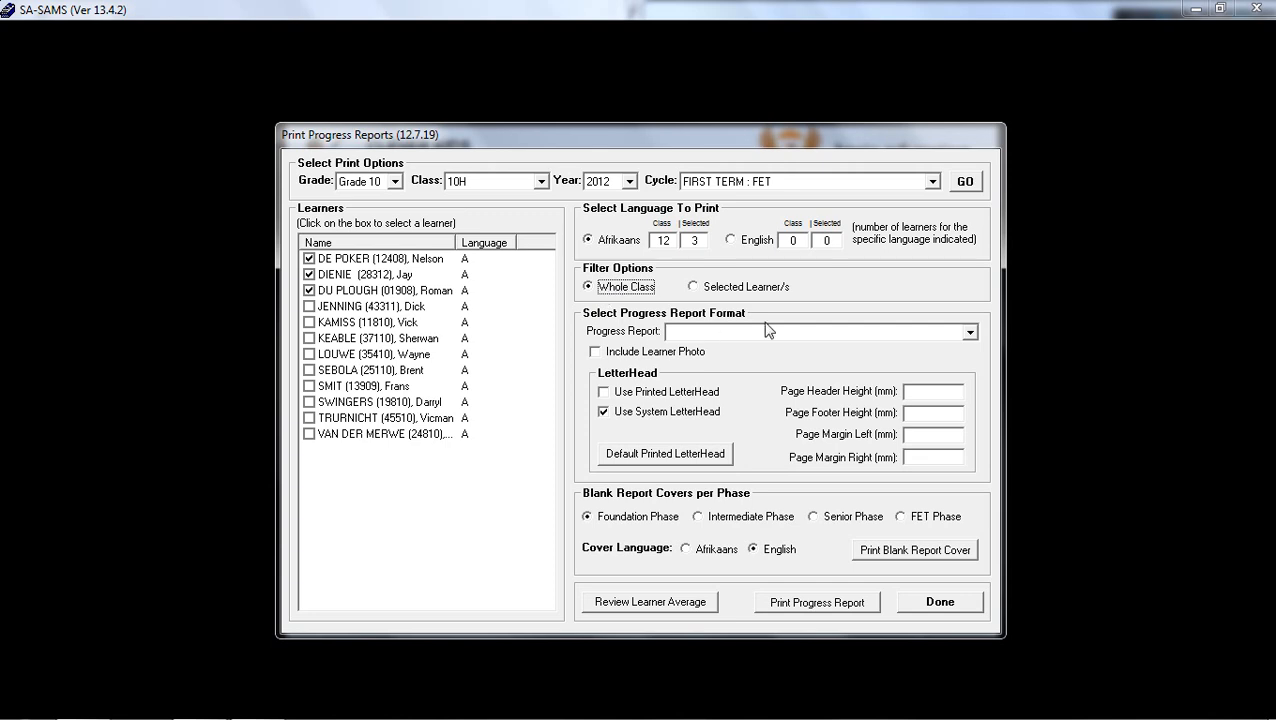
Look through the progress report formats and choose 01. Senior Phase Format - Single Term.
click(969, 333)
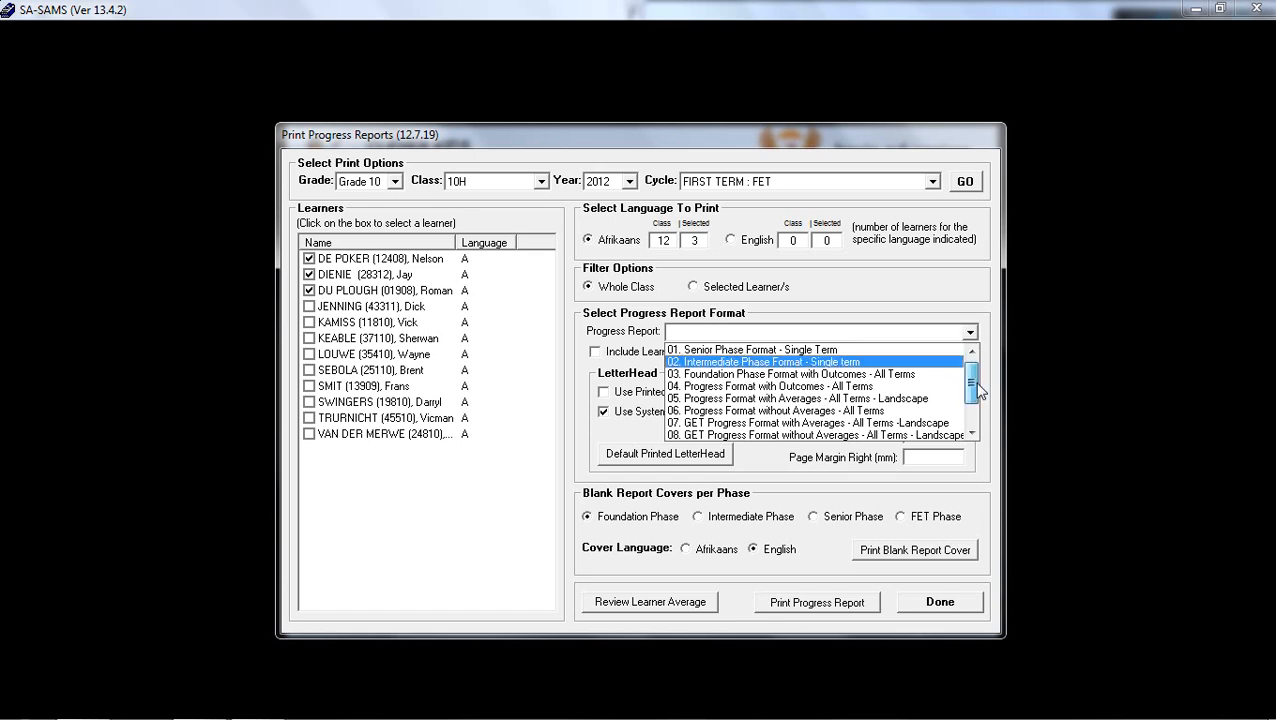
mouse_move(975, 391)
mouse_down()
mouse_move(977, 421)
mouse_move(984, 385)
mouse_up()
scroll(882, 390, down, 1)
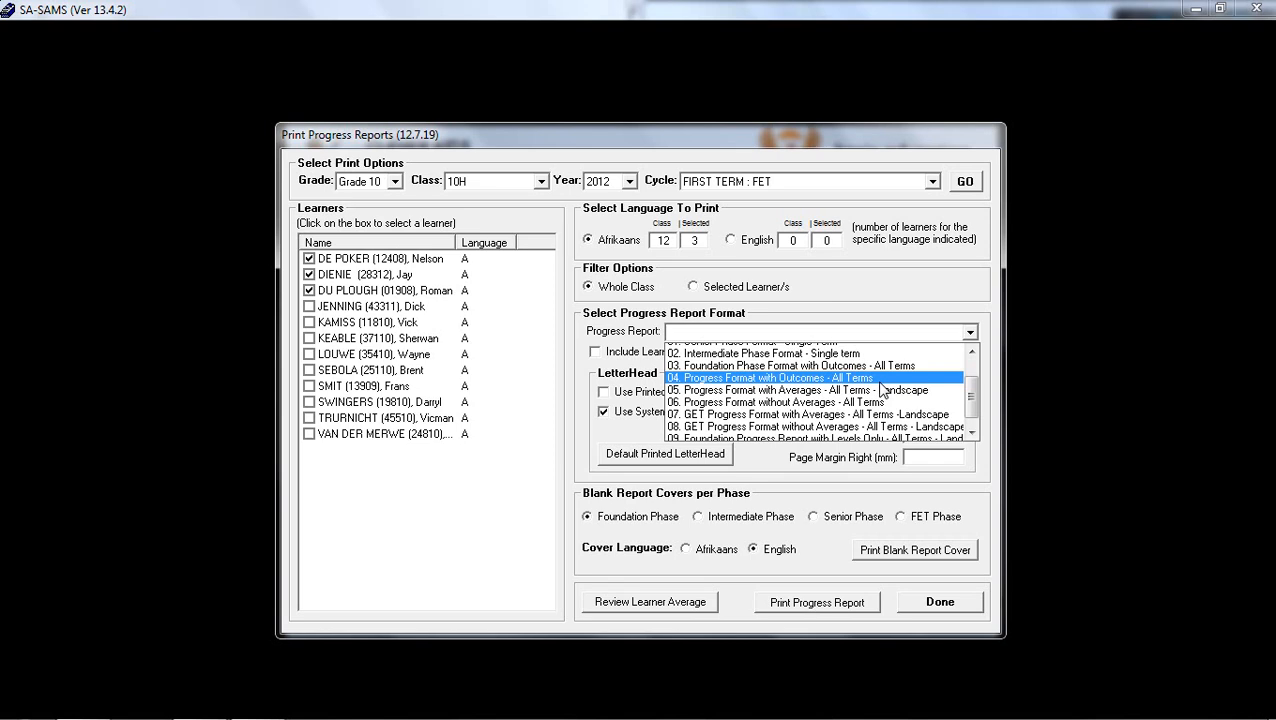
scroll(882, 390, down, 1)
scroll(882, 390, up, 2)
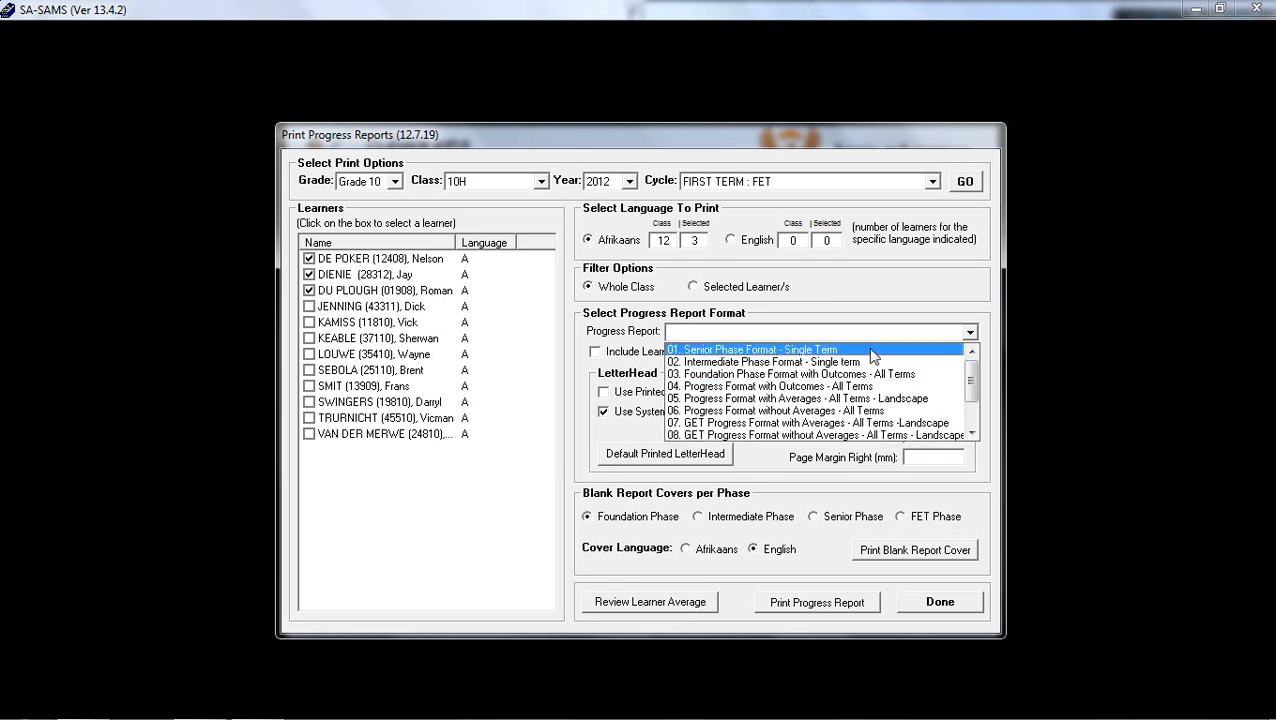
click(873, 351)
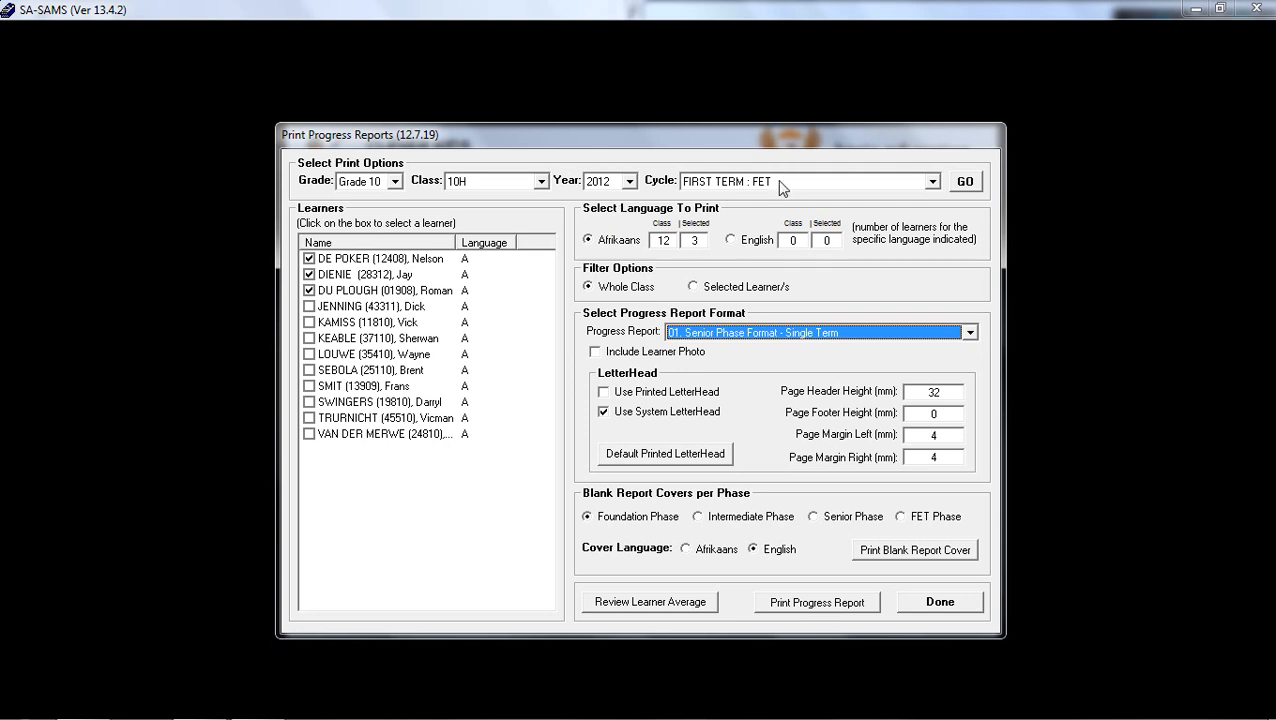
Change the progress report format to 12. Progress Format FET - All Terms - Portrait.
click(969, 333)
drag(973, 378, 970, 396)
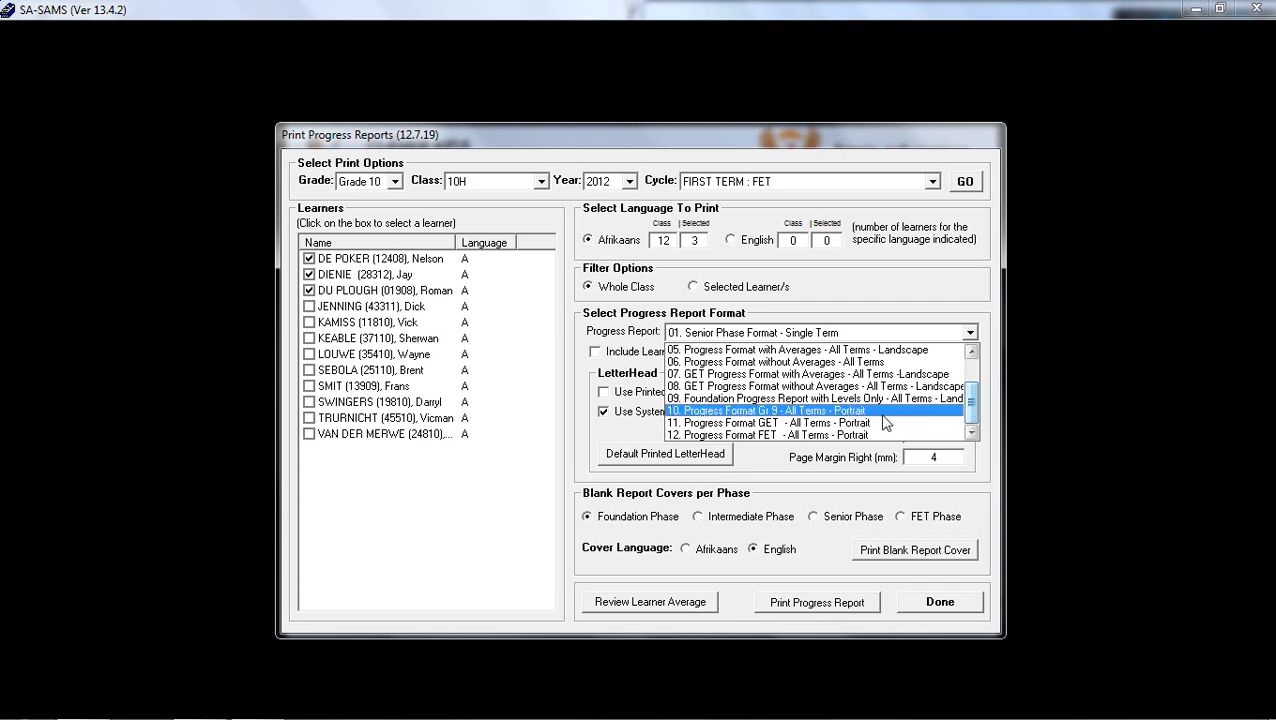
scroll(884, 423, up, 1)
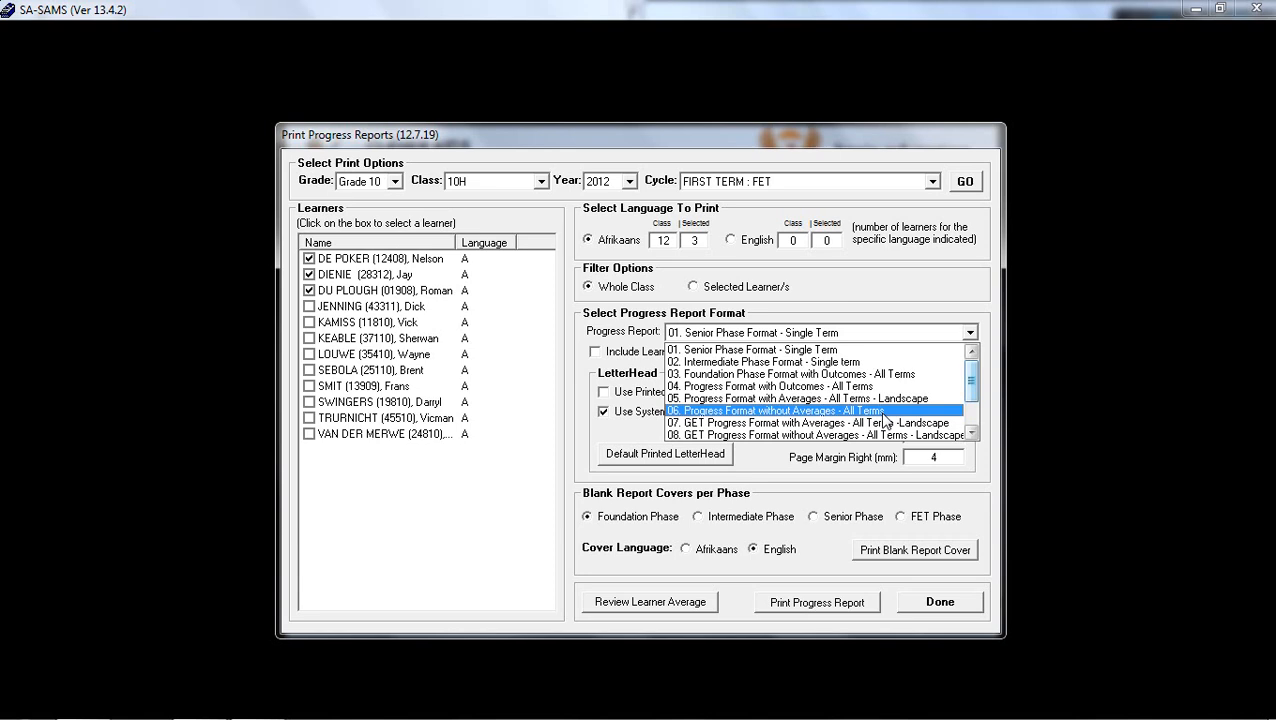
scroll(924, 375, down, 1)
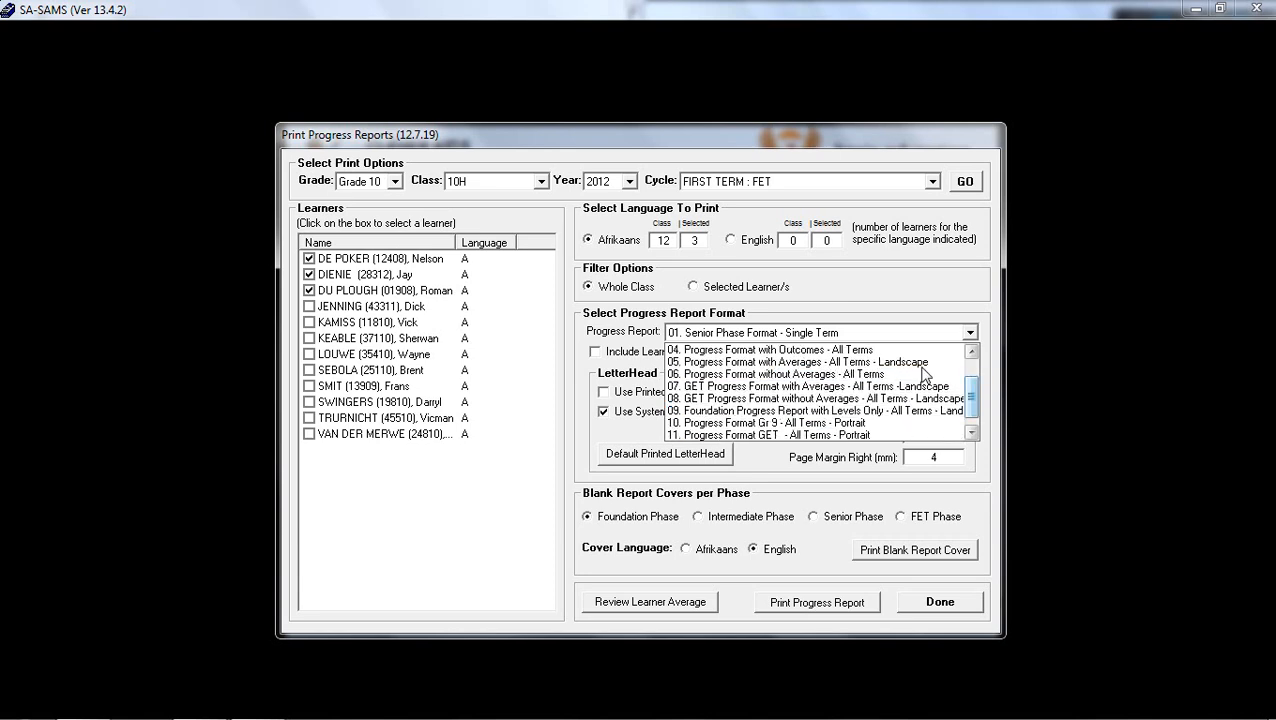
scroll(924, 374, down, 1)
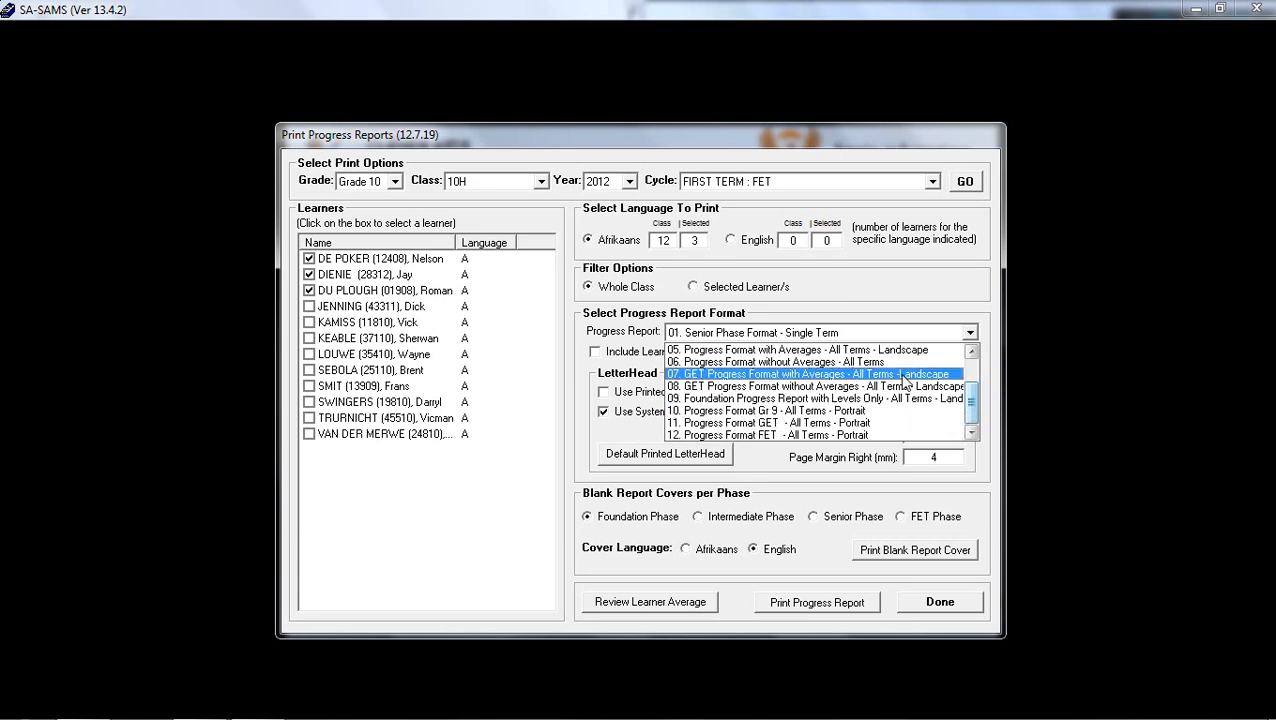
click(880, 437)
Reload the class list for cycle FOURTH TERM : FET and select the first two learners.
click(933, 181)
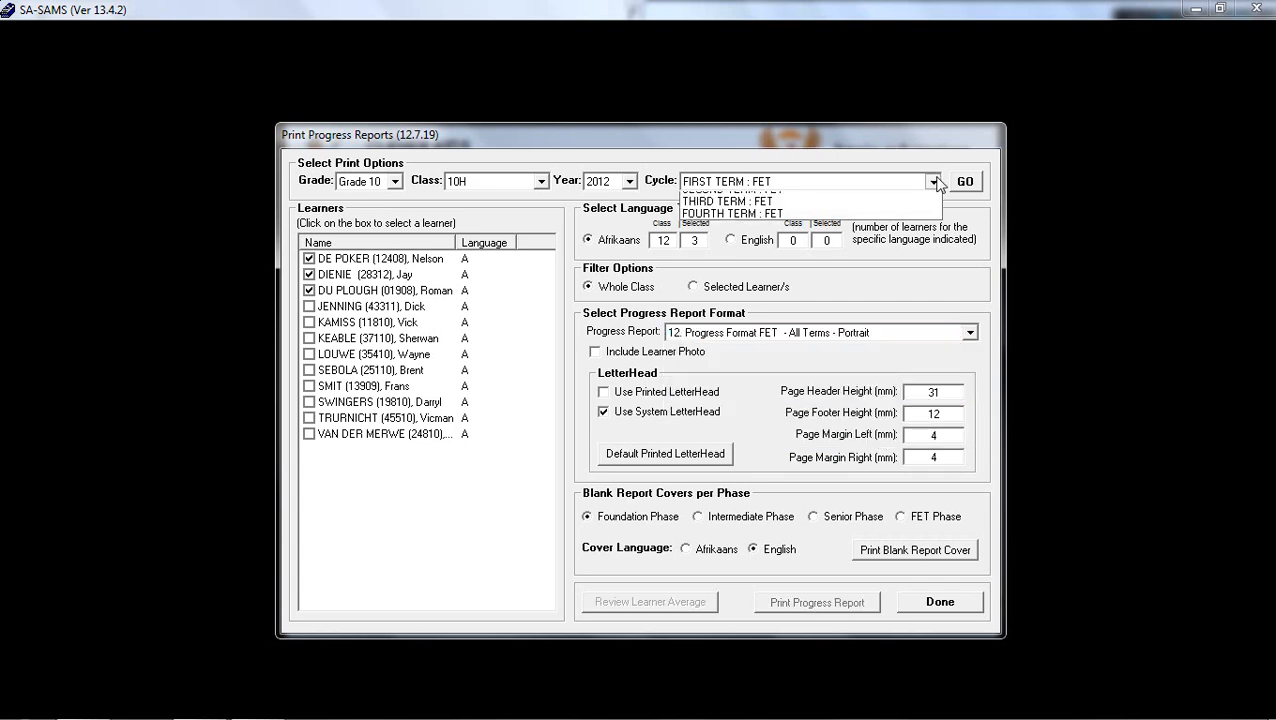
click(914, 213)
click(979, 189)
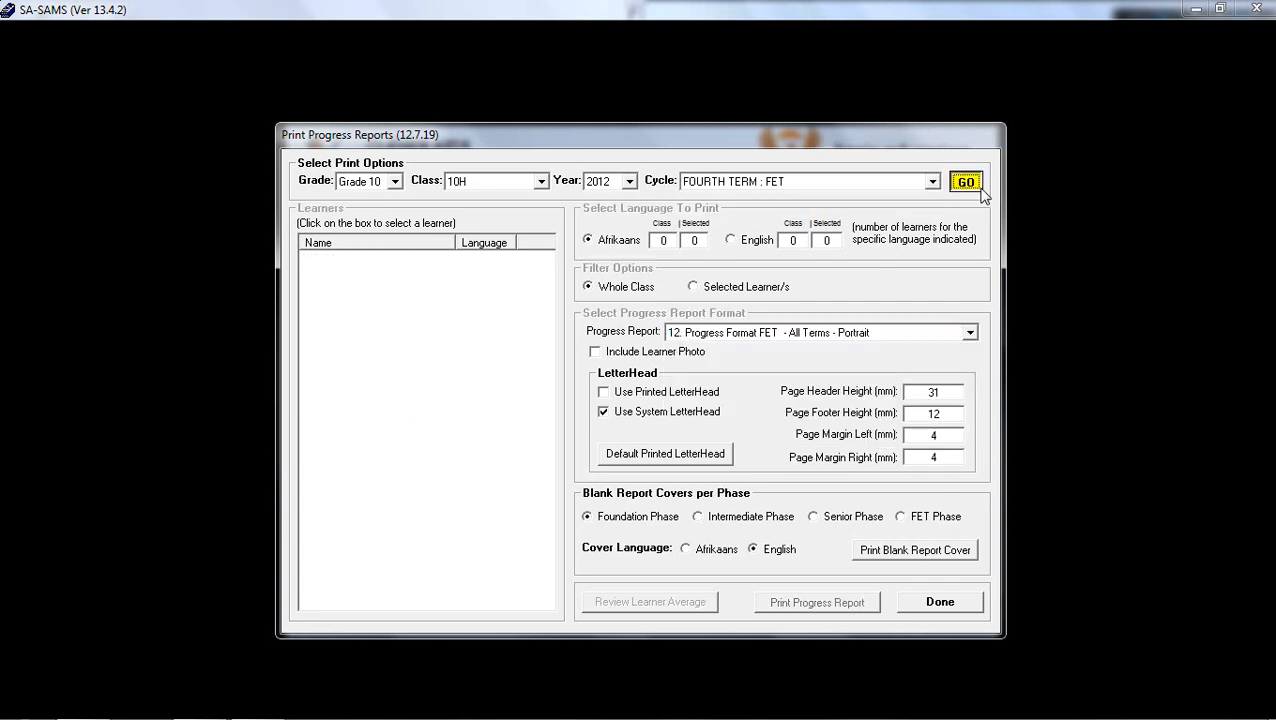
click(309, 258)
click(309, 274)
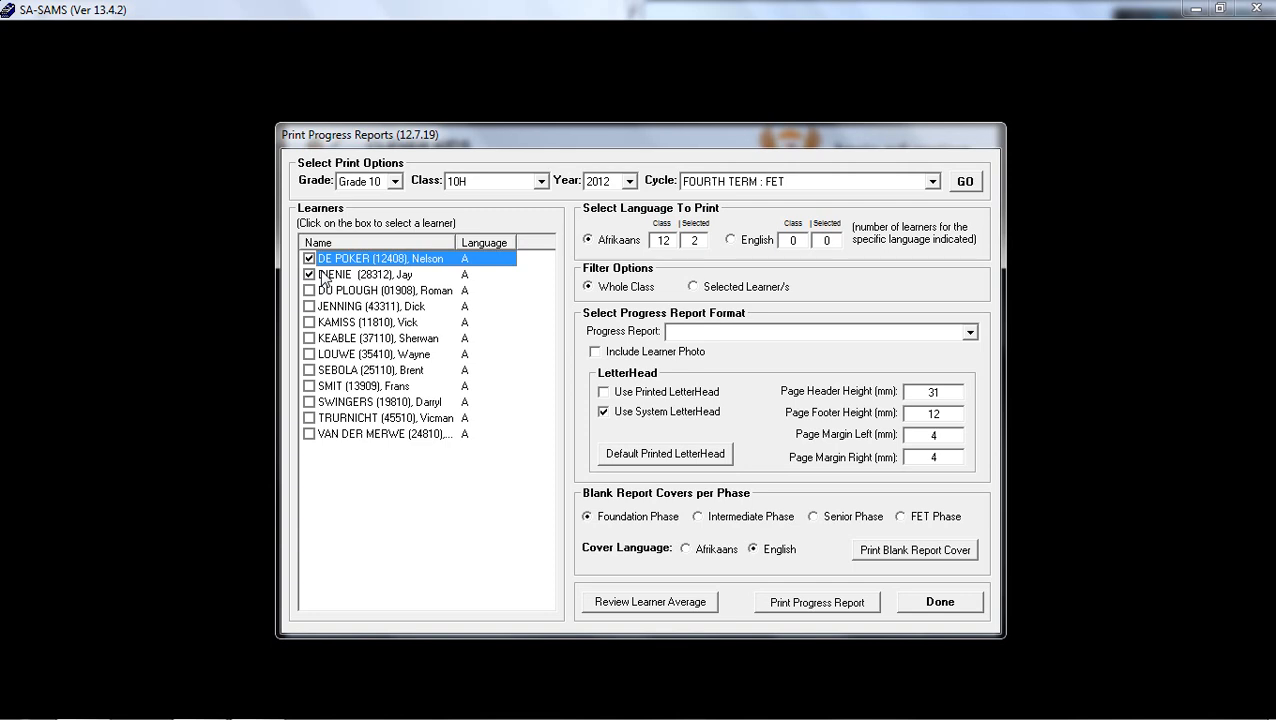
Choose progress report format 12. Progress Format FET - All Terms - Portrait and include the learner photo.
click(913, 333)
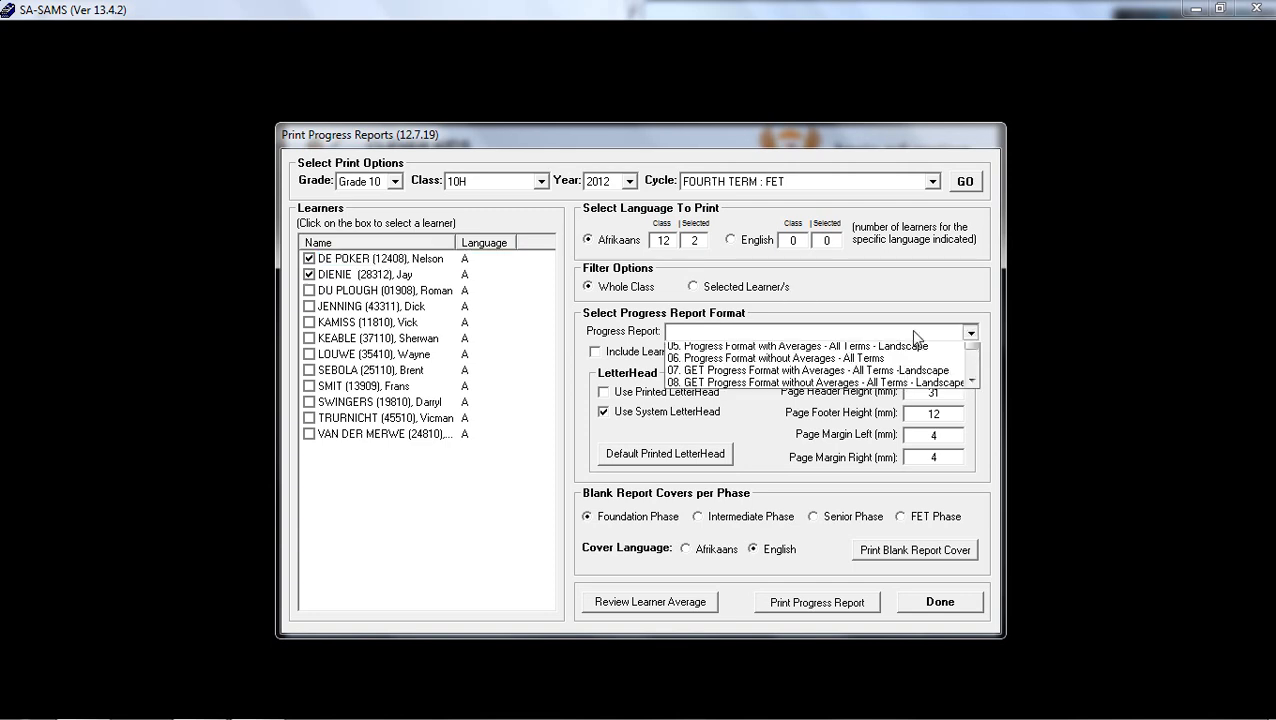
drag(966, 370, 974, 418)
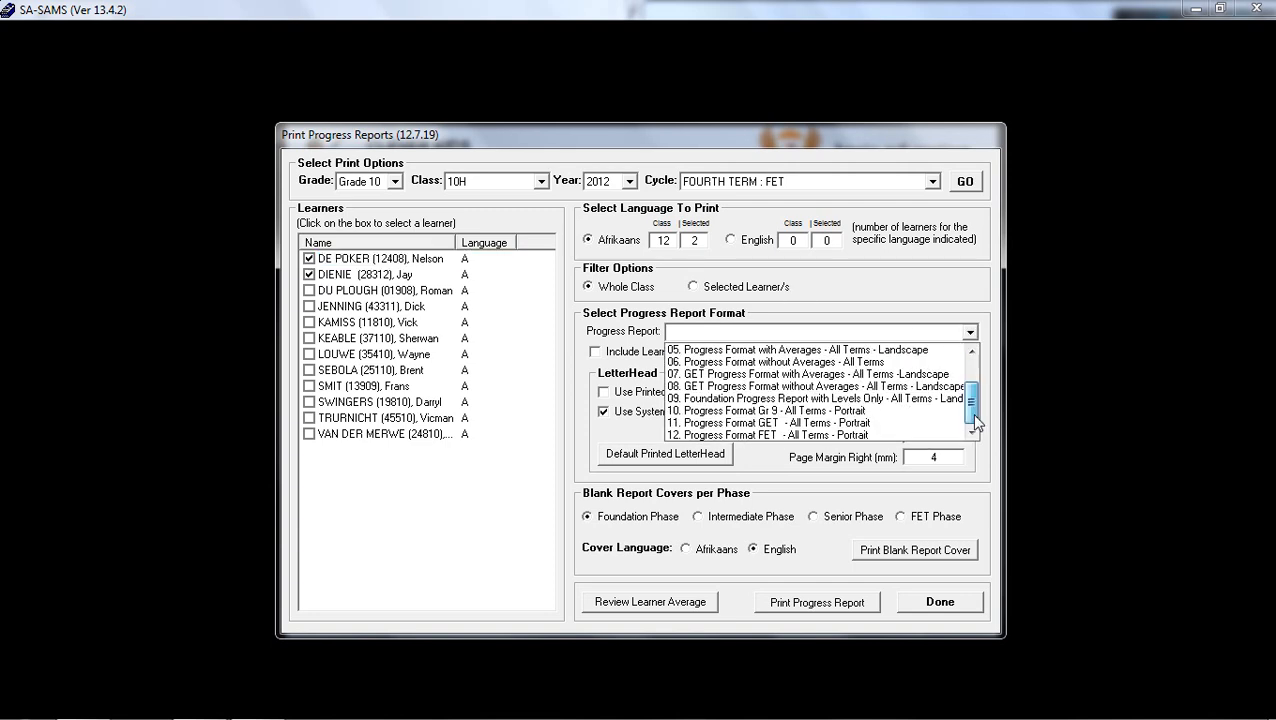
click(876, 434)
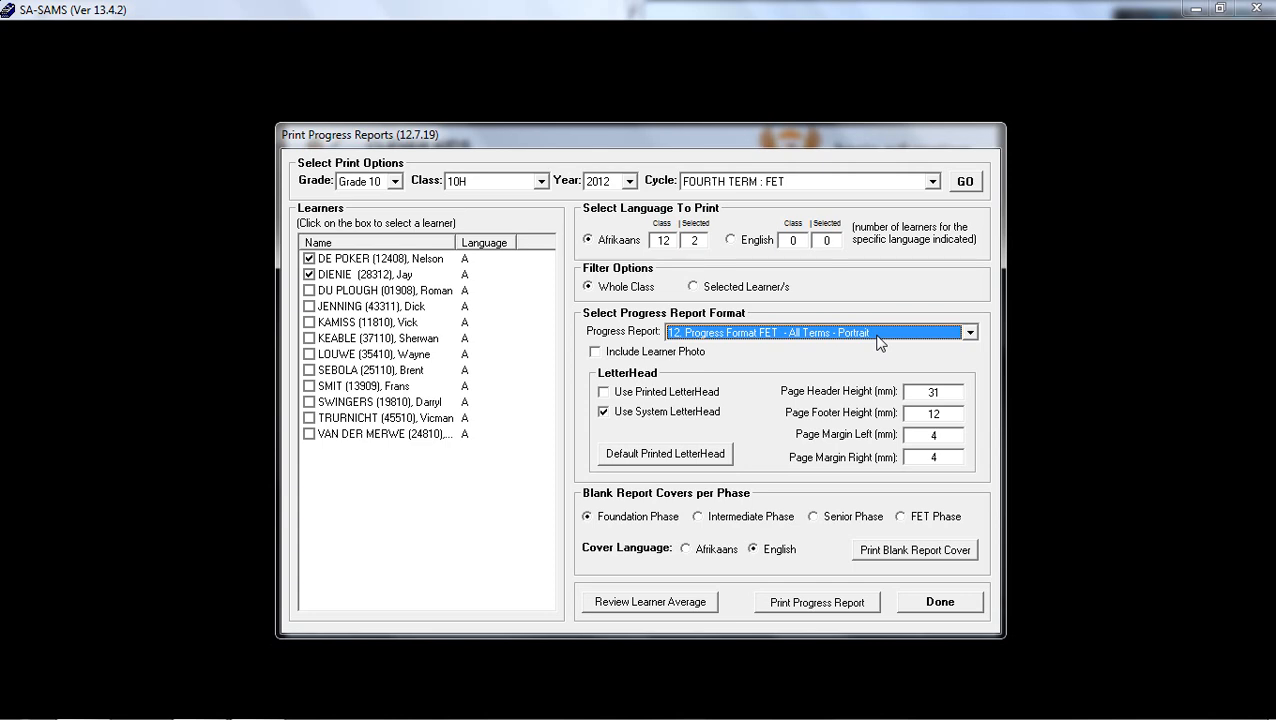
click(596, 352)
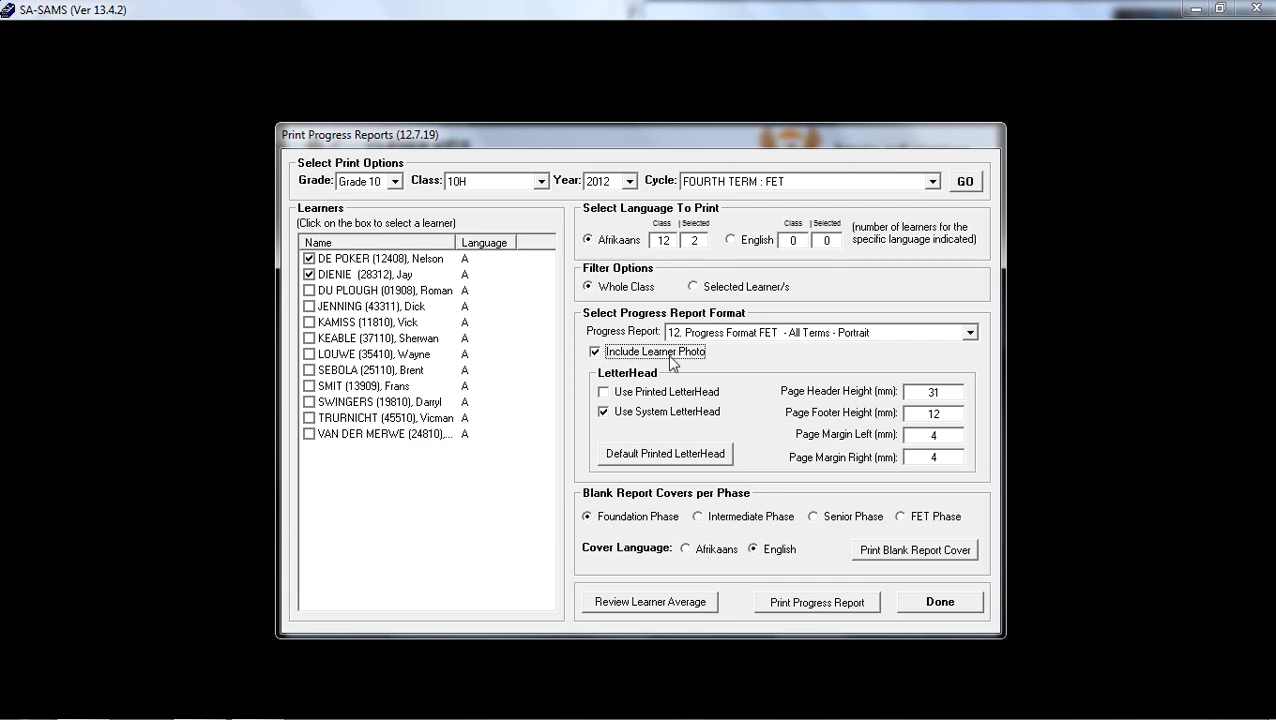
Try the printed letterhead, return to the system letterhead, and go through the page height and margin fields.
click(626, 392)
click(604, 413)
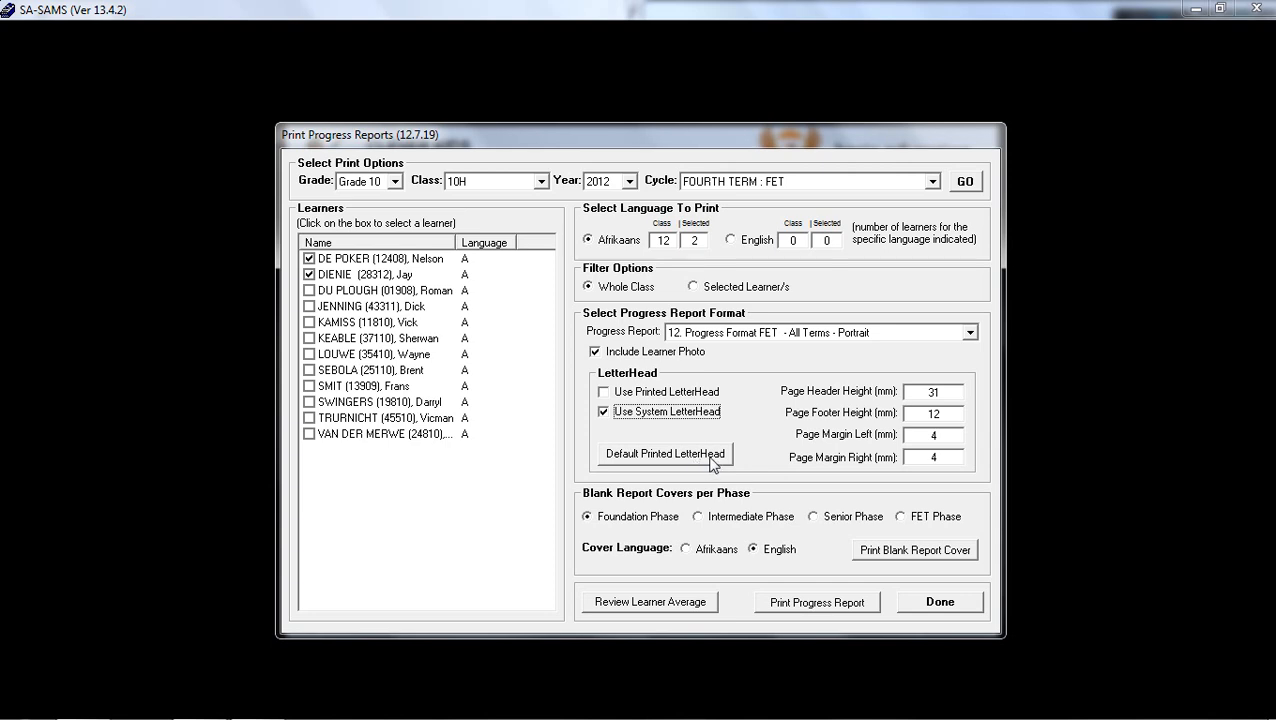
click(936, 392)
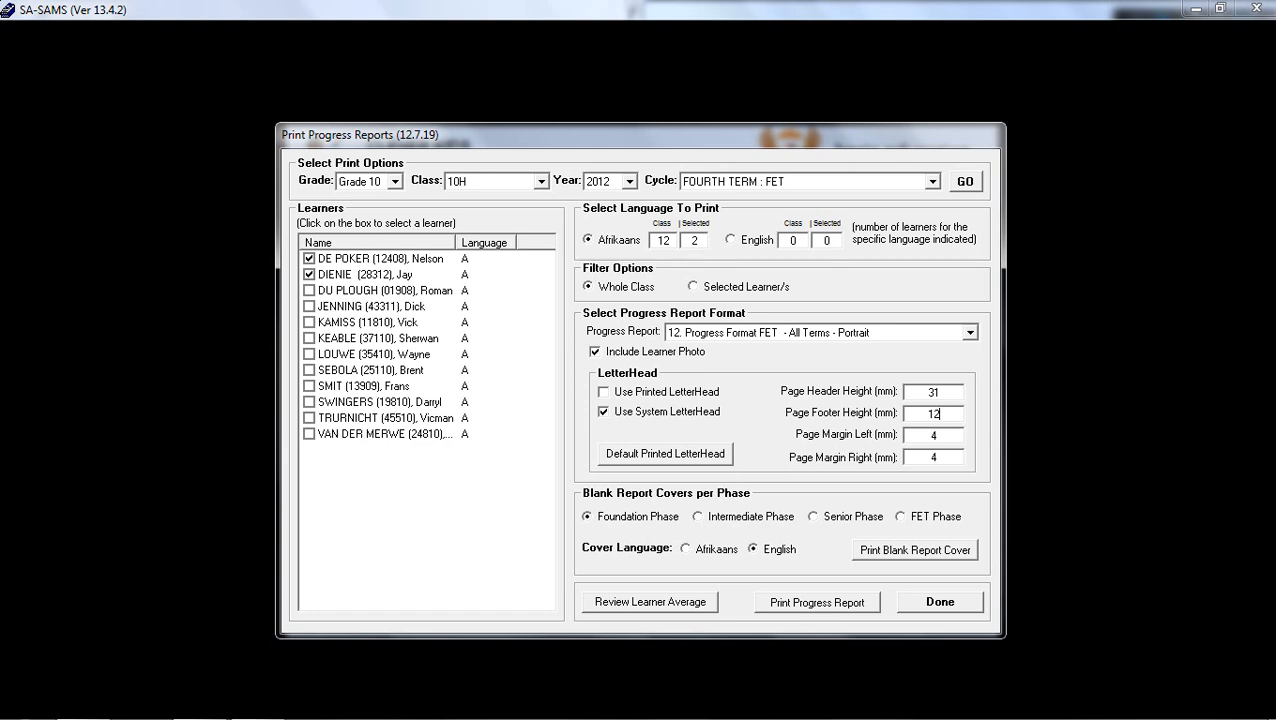
click(938, 435)
click(936, 457)
Go through the Foundation, Senior and FET phase options for blank report covers, and close the progress report printing window.
click(830, 517)
click(600, 519)
click(918, 520)
click(850, 518)
click(925, 600)
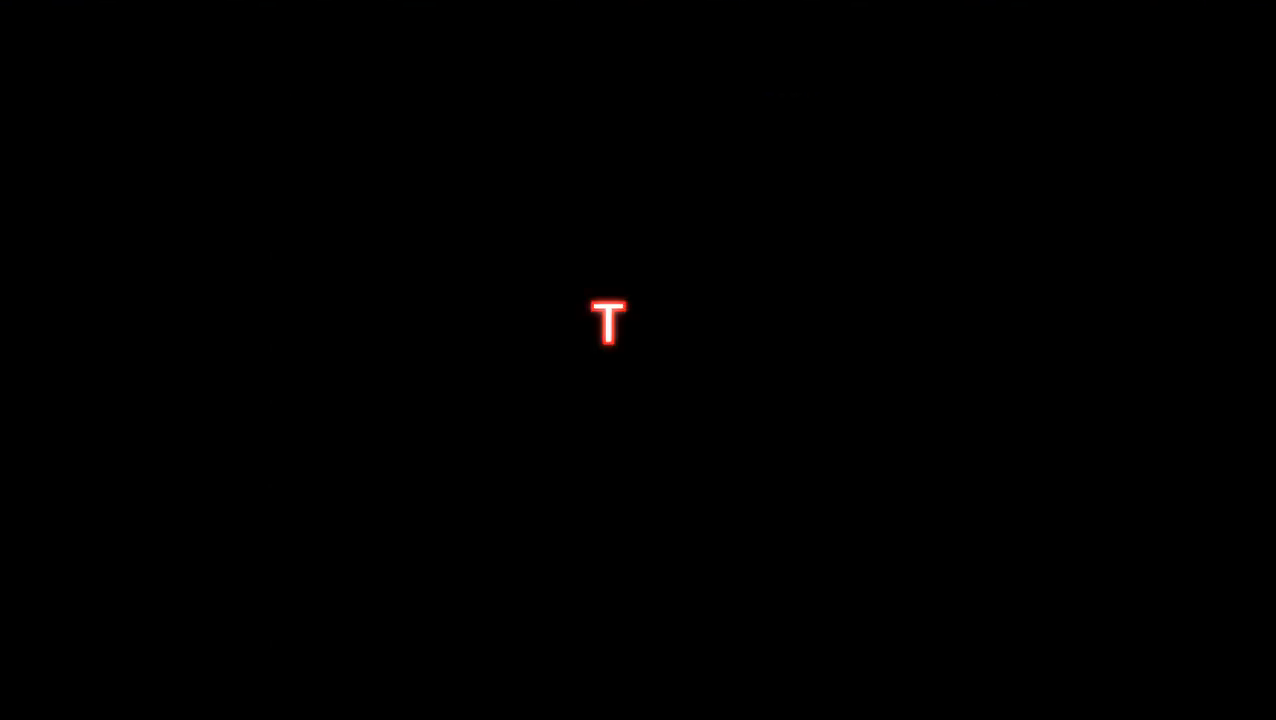